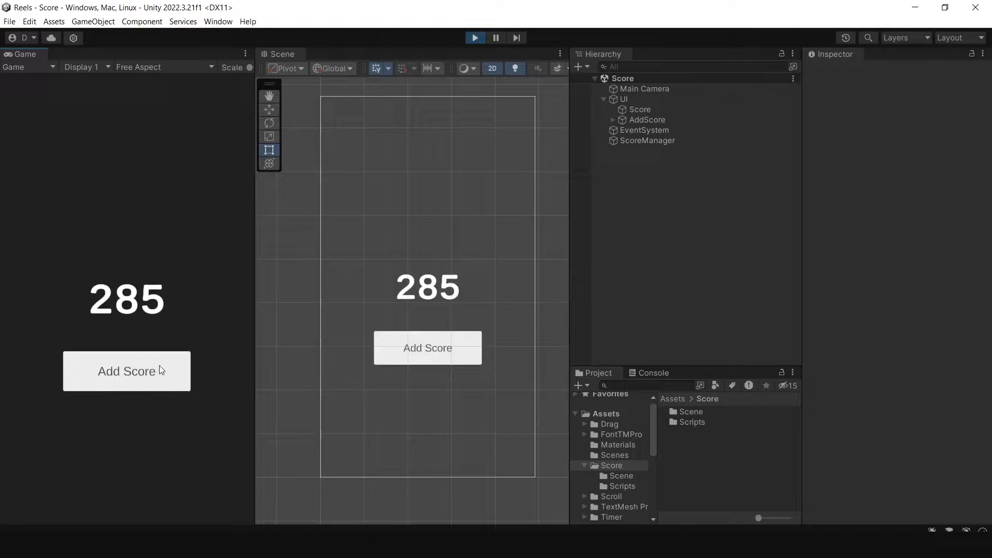
- Press Add Score three times in the running game as the score climbs from 285 to 300
{"action": "left_click", "coordinate": [159, 366]}
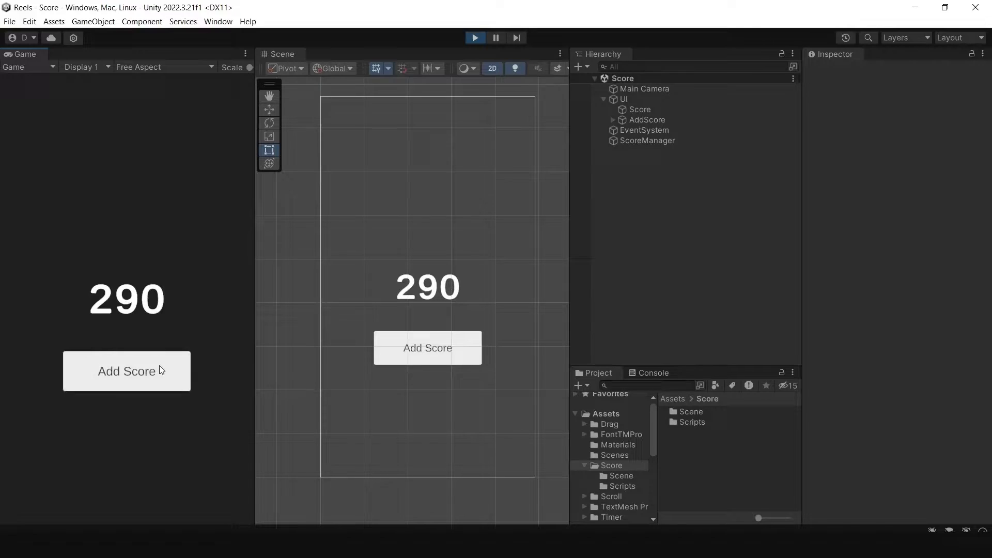
{"action": "left_click", "coordinate": [159, 365]}
{"action": "left_click", "coordinate": [159, 366]}
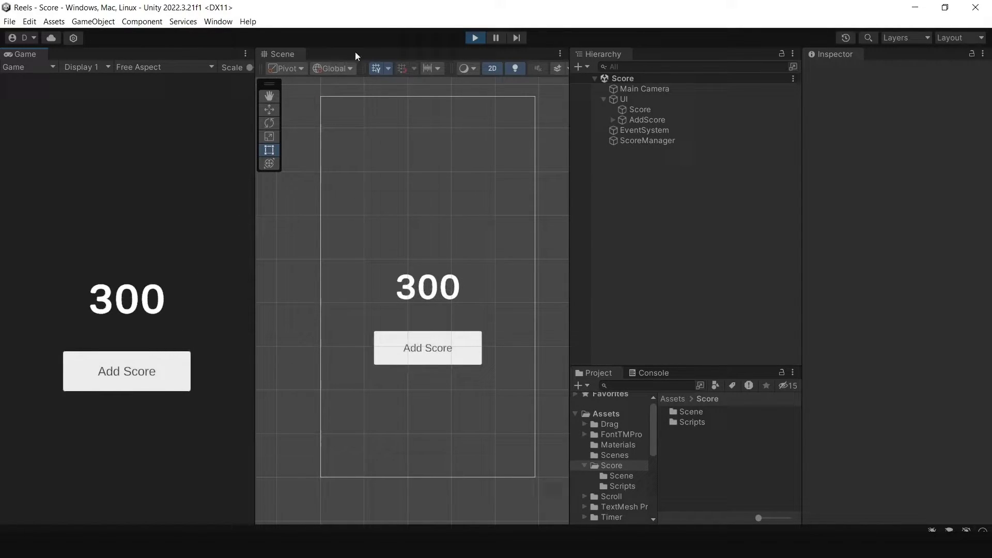
- Exit play mode and create a TextMeshPro text object named Score under the UI canvas
{"action": "left_click", "coordinate": [476, 40]}
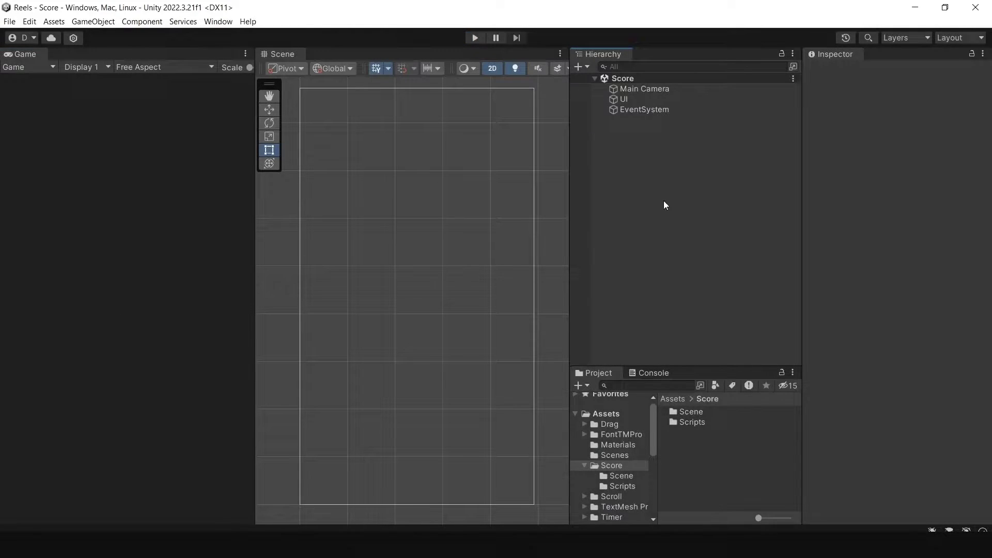
{"action": "left_click", "coordinate": [665, 100]}
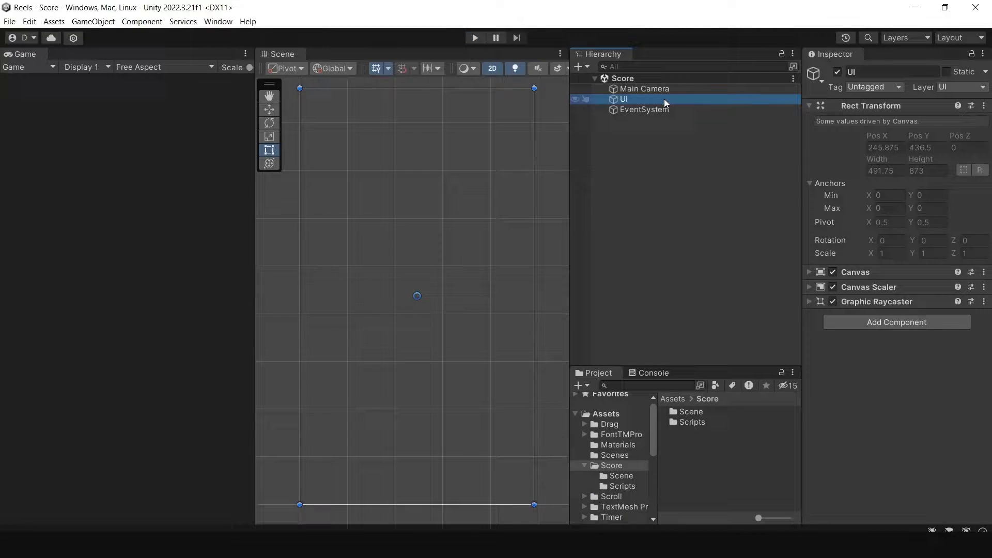
{"action": "right_click", "coordinate": [664, 99]}
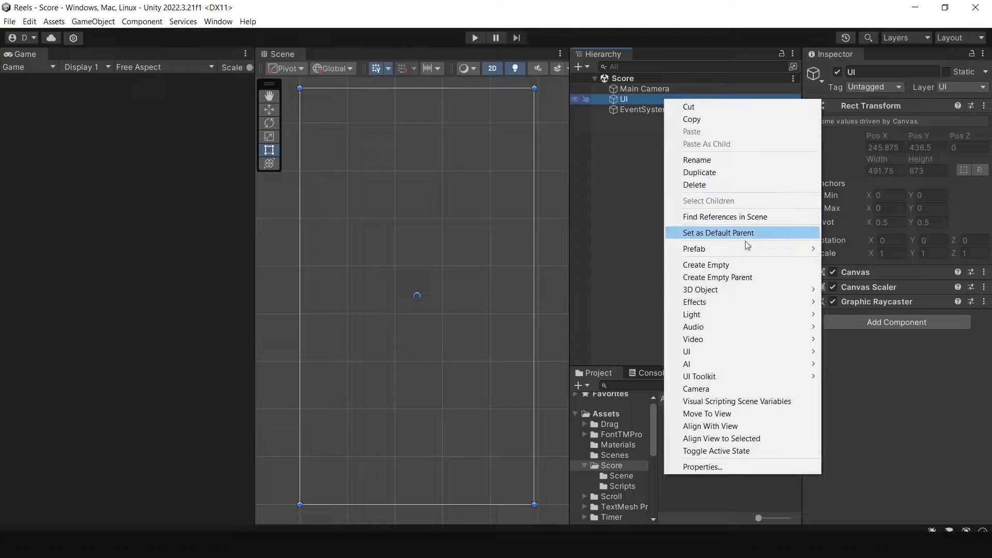
{"action": "mouse_move", "coordinate": [742, 353]}
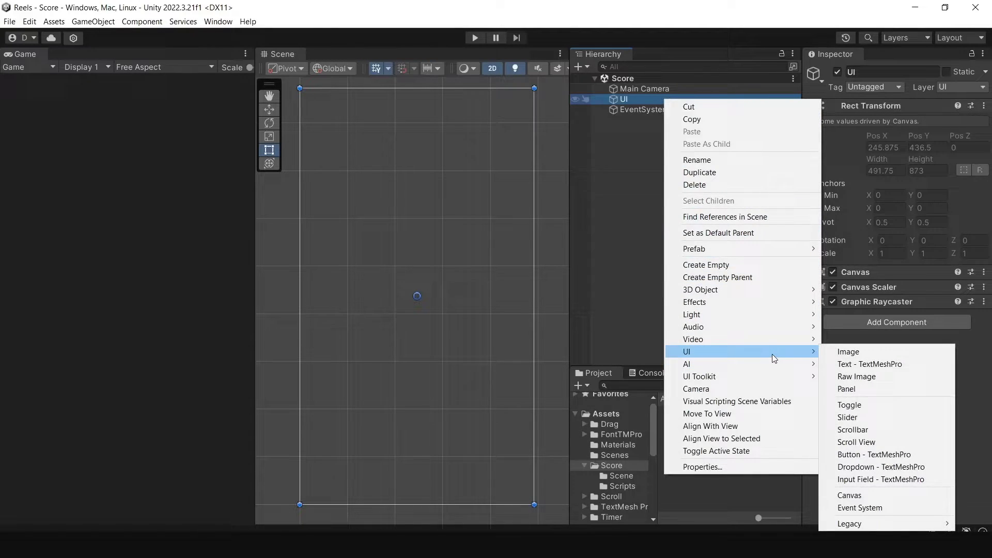
{"action": "left_click", "coordinate": [920, 363]}
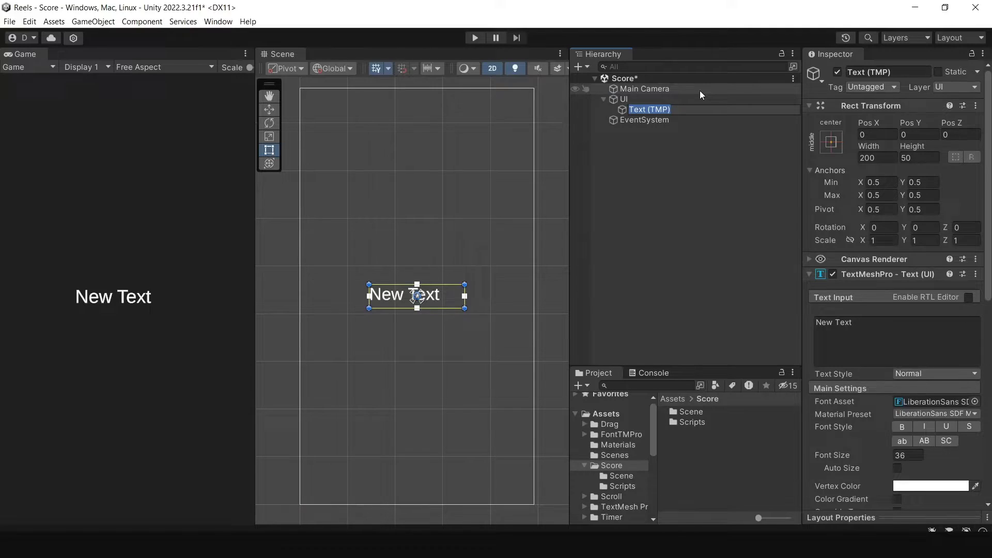
{"action": "type", "text": "Score"}
{"action": "key", "text": "Return"}
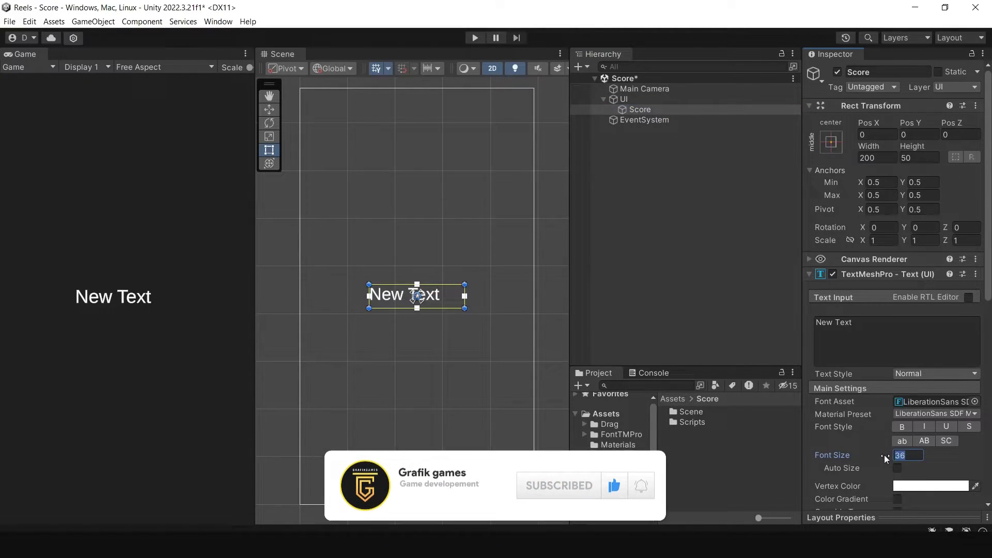
- Set the Score text to font size 80, widen its box, and centre it horizontally and vertically
{"action": "left_click", "coordinate": [899, 455]}
{"action": "type", "text": "80"}
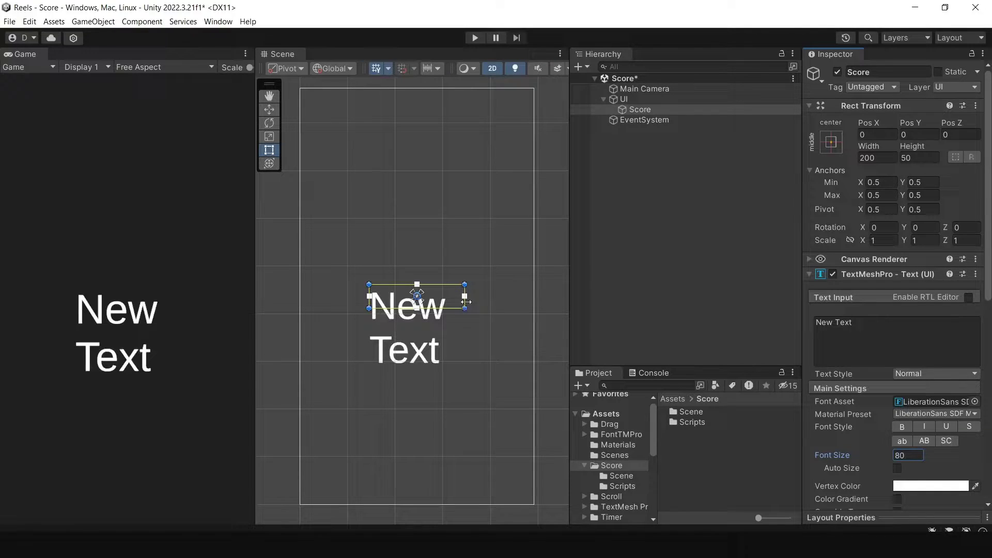
{"action": "mouse_move", "coordinate": [466, 302]}
{"action": "left_mouse_down"}
{"action": "mouse_move", "coordinate": [522, 303]}
{"action": "mouse_move", "coordinate": [512, 304]}
{"action": "left_mouse_up"}
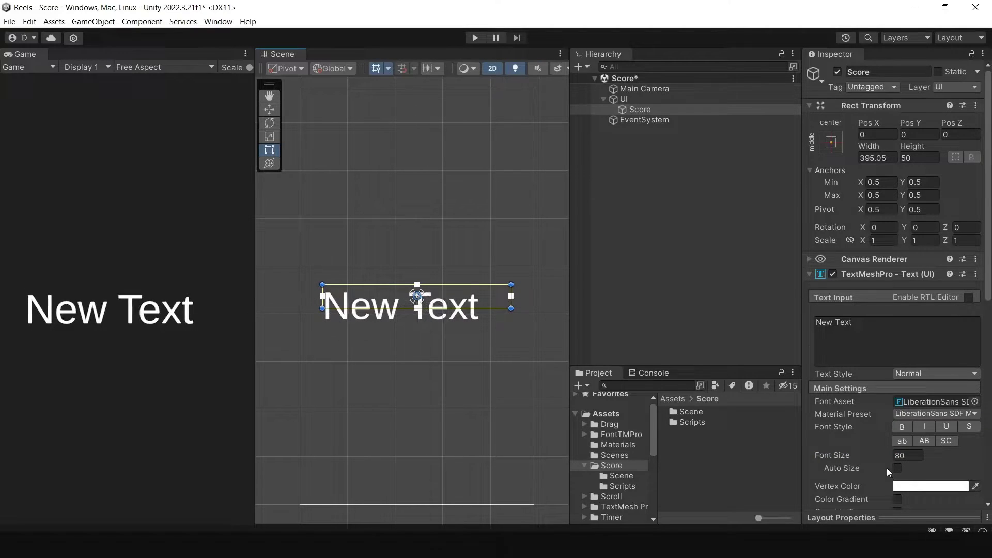
{"action": "scroll", "coordinate": [887, 468], "scroll_direction": "down", "scroll_amount": 2}
{"action": "scroll", "coordinate": [873, 458], "scroll_direction": "down", "scroll_amount": 2}
{"action": "left_click", "coordinate": [914, 422]}
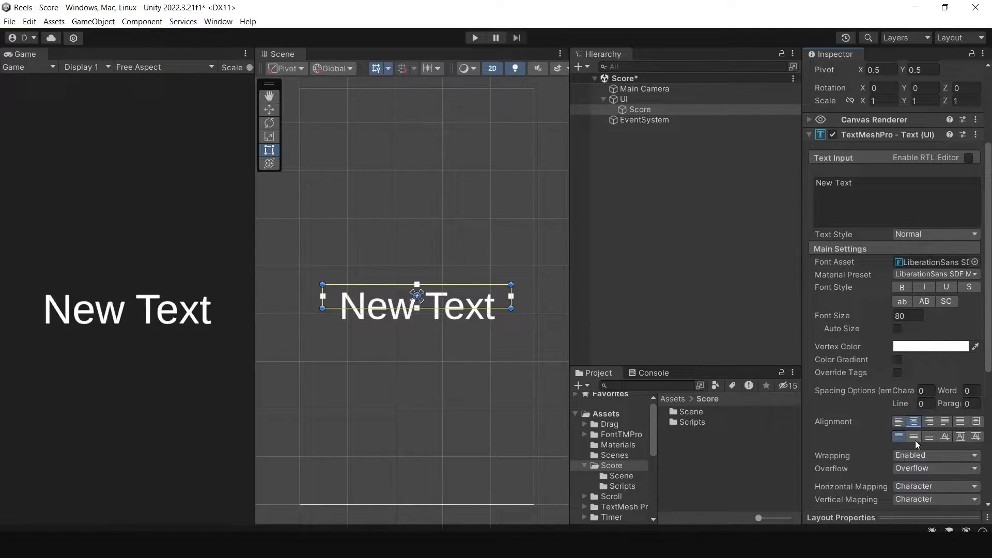
{"action": "left_click", "coordinate": [914, 438]}
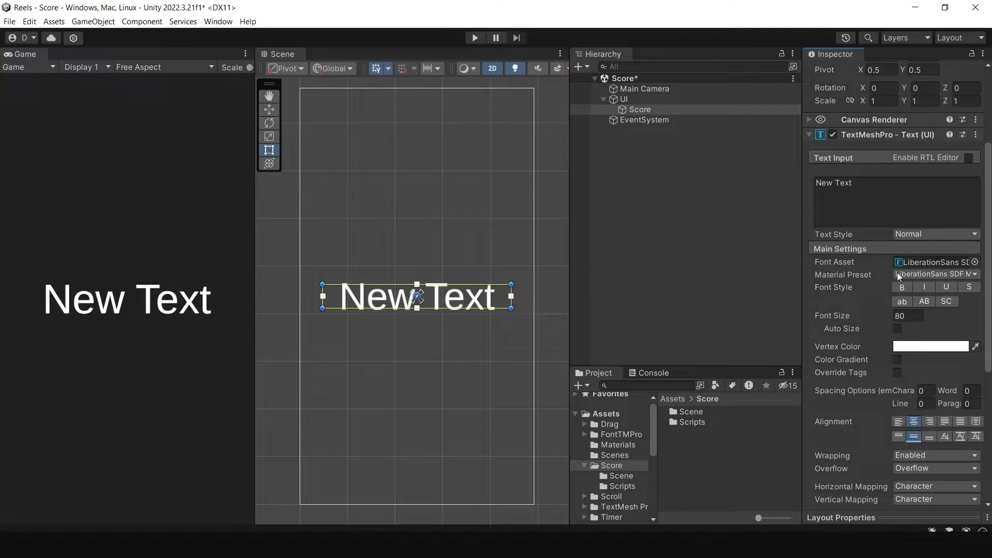
- Make the Score text bold and replace the New Text placeholder with 0
{"action": "left_click", "coordinate": [902, 288]}
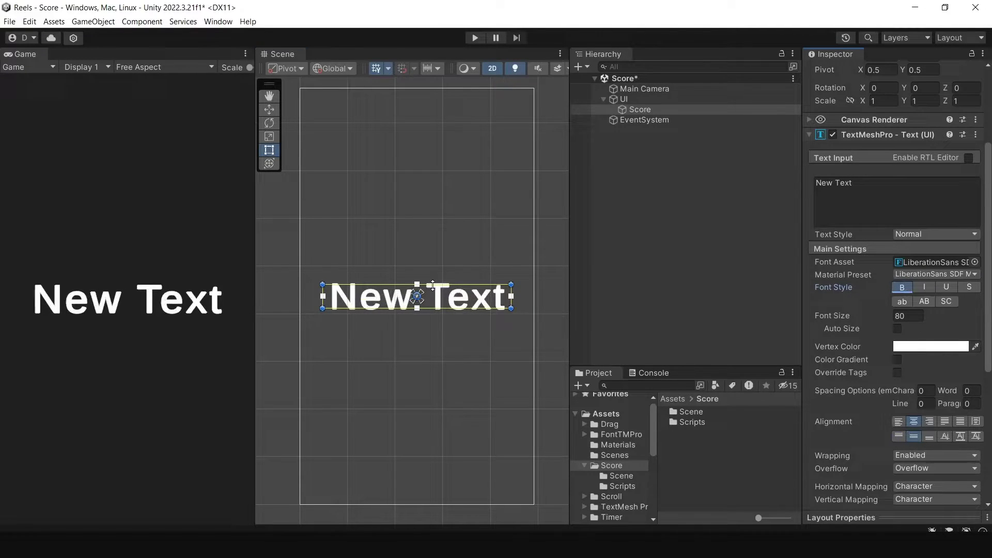
{"action": "left_click_drag", "start_coordinate": [432, 287], "coordinate": [433, 275]}
{"action": "left_click", "coordinate": [891, 191]}
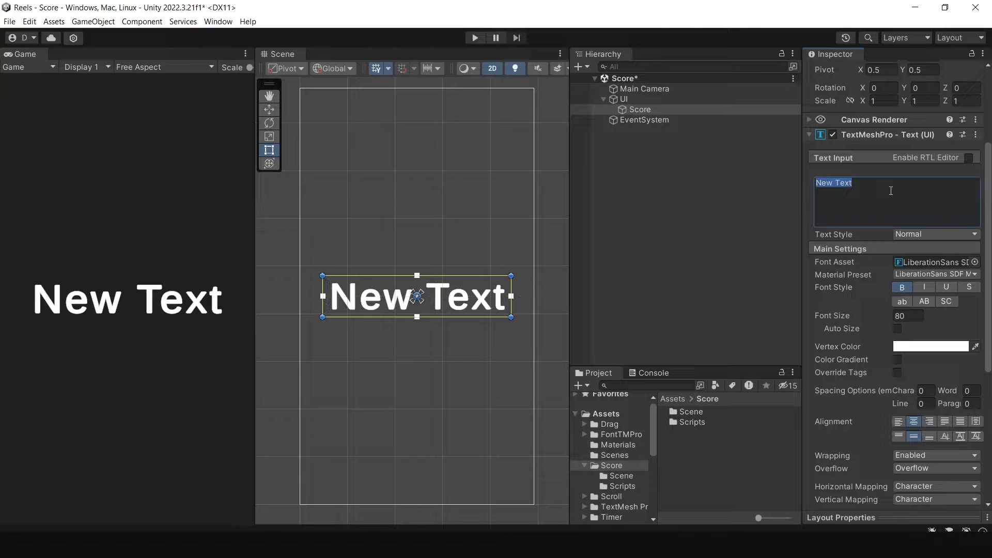
{"action": "type", "text": "0"}
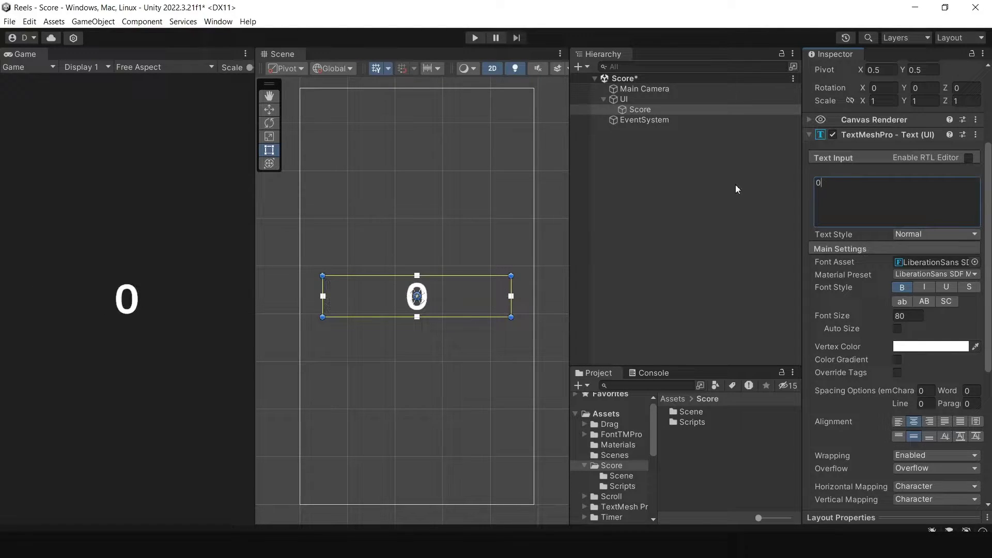
{"action": "left_click", "coordinate": [669, 180]}
- Create a Button - TextMeshPro under the UI canvas and name it AddScore
{"action": "right_click", "coordinate": [658, 102]}
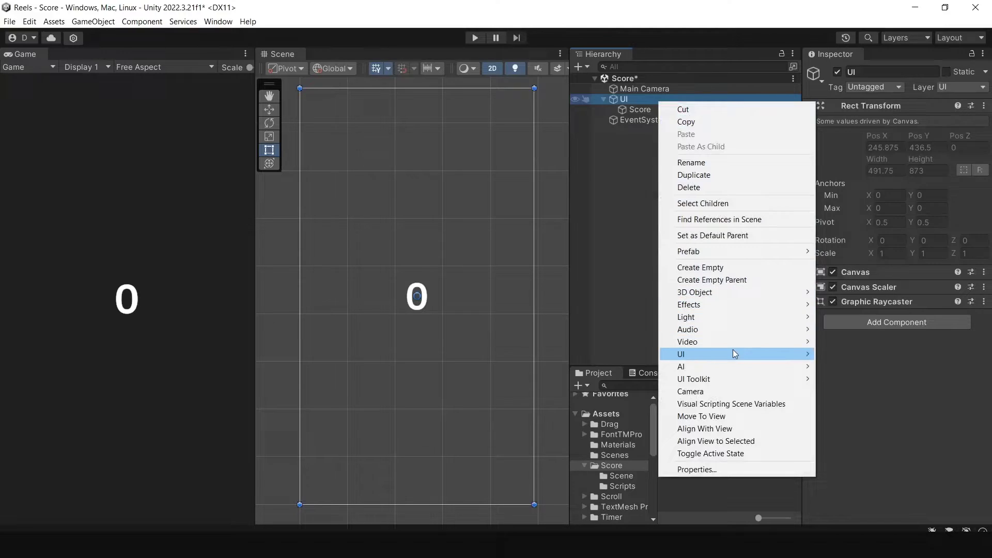
{"action": "mouse_move", "coordinate": [735, 354]}
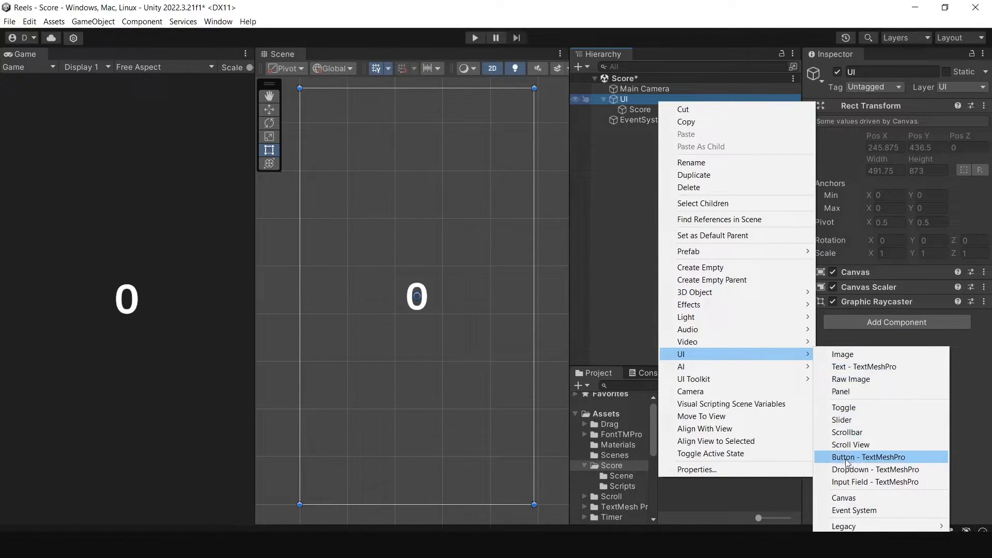
{"action": "left_click", "coordinate": [829, 459]}
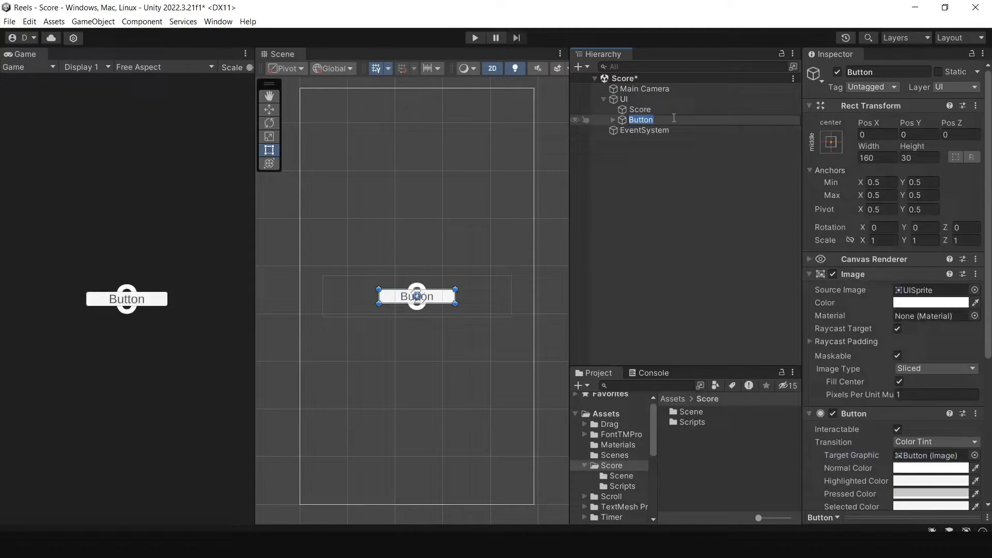
{"action": "type", "text": "AddS"}
{"action": "type", "text": "core"}
{"action": "key", "text": "Return"}
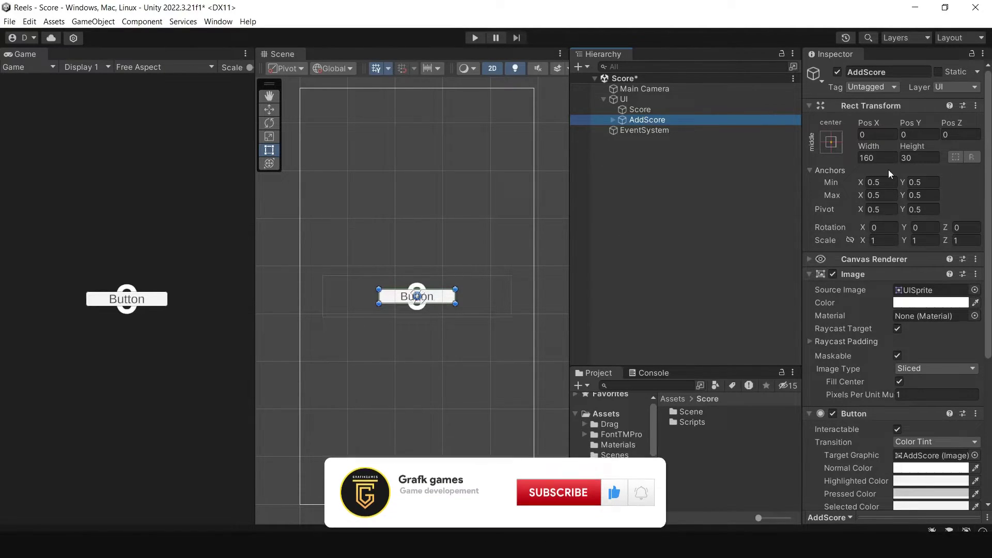
- Size the AddScore button to 250 by 80 and drag it below the score, near Pos Y -140
{"action": "left_click", "coordinate": [909, 159]}
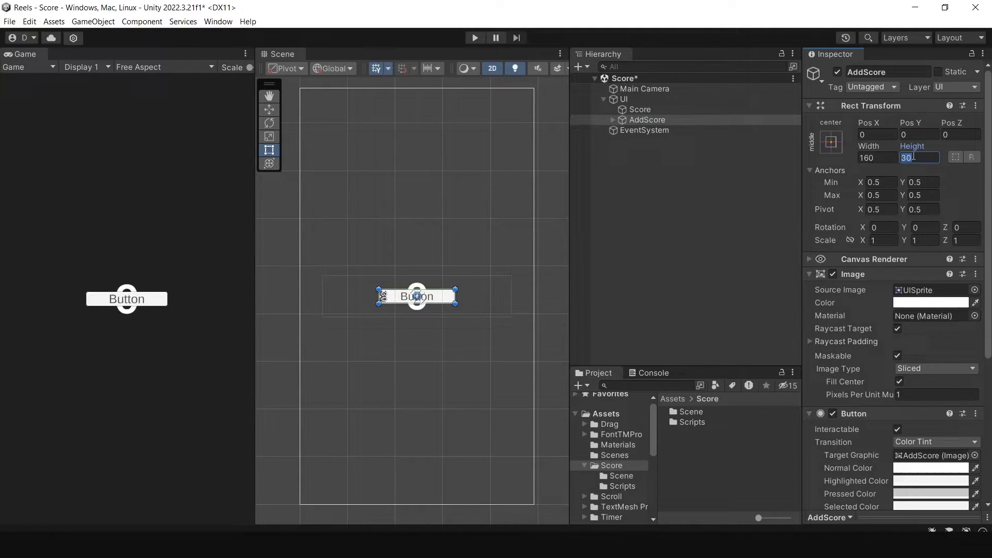
{"action": "type", "text": "80"}
{"action": "left_click", "coordinate": [876, 158]}
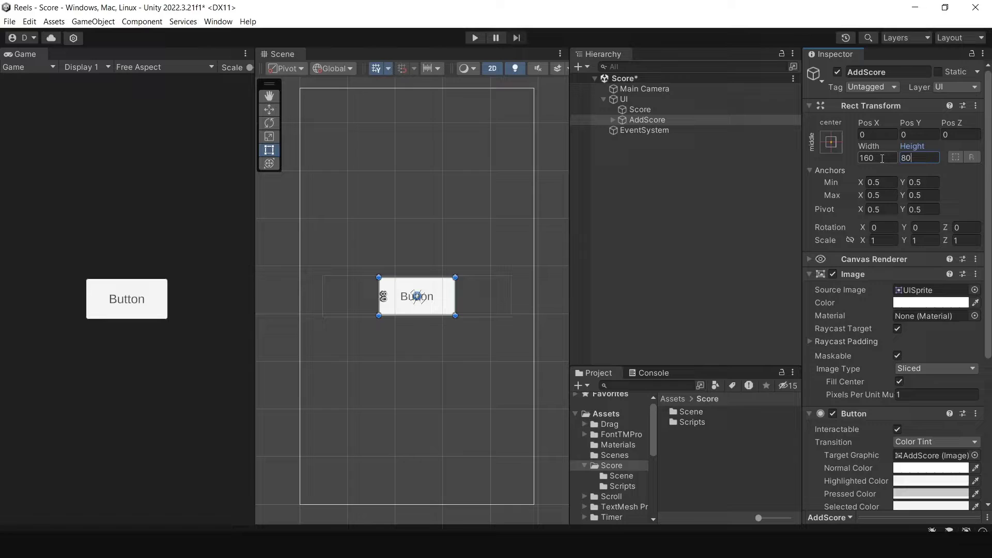
{"action": "type", "text": "2"}
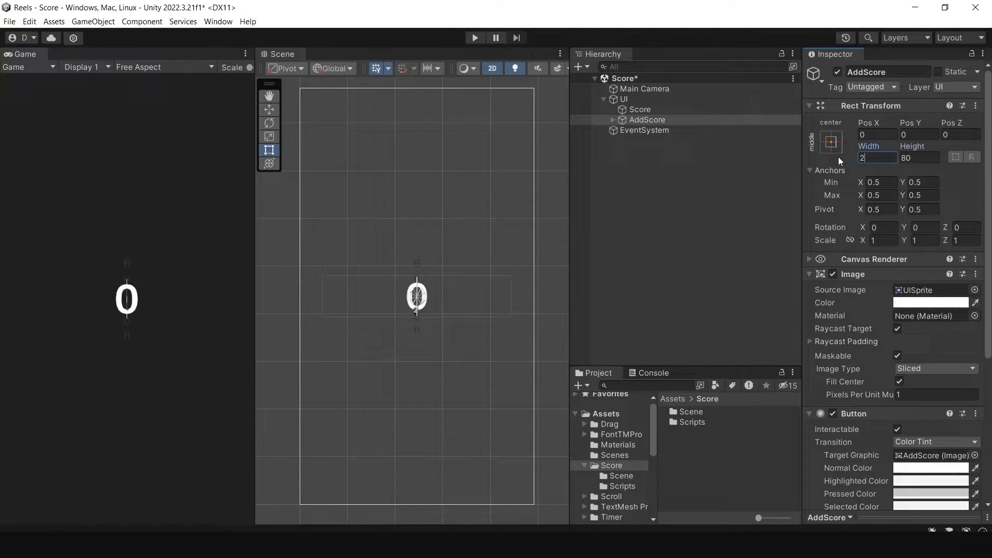
{"action": "type", "text": "50"}
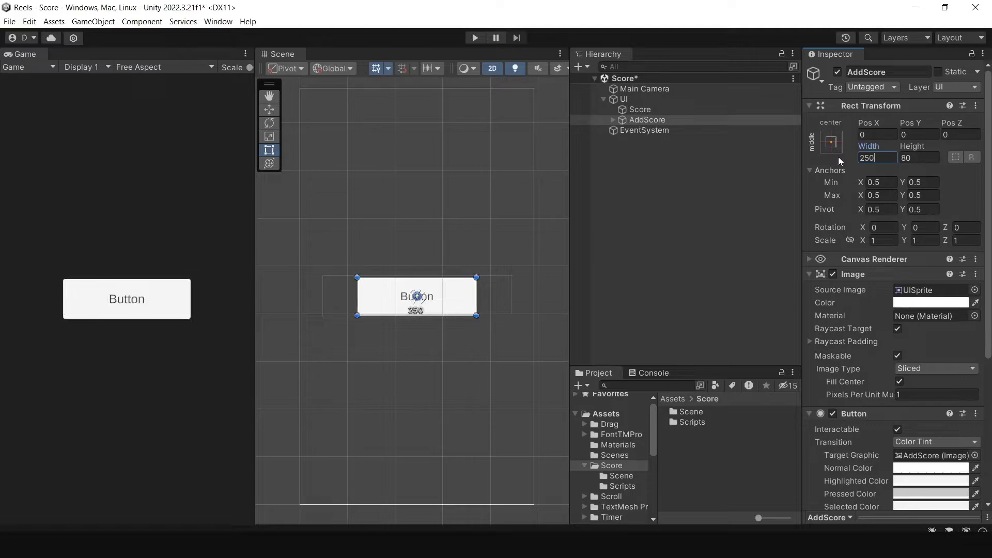
{"action": "left_click", "coordinate": [617, 142]}
{"action": "scroll", "coordinate": [419, 294], "scroll_direction": "up", "scroll_amount": 3}
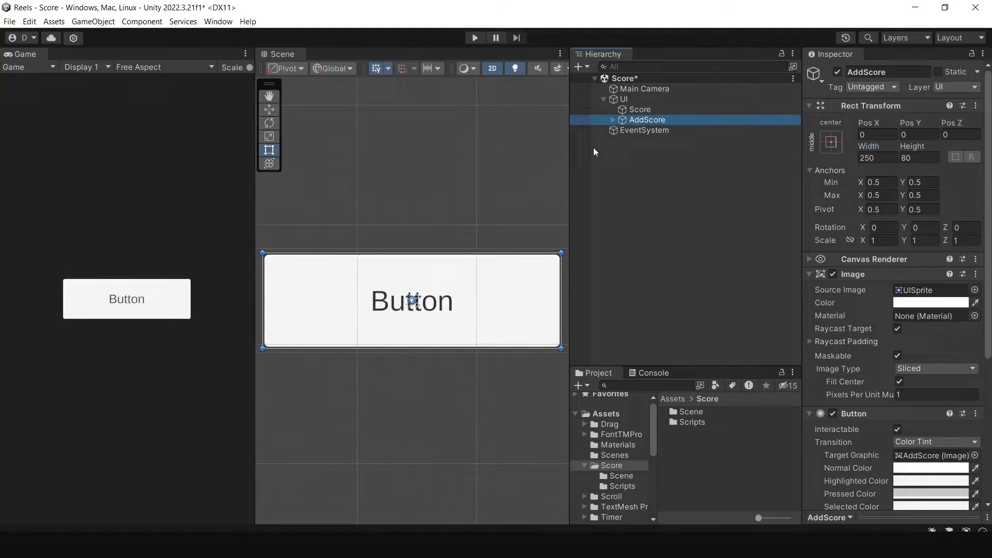
{"action": "scroll", "coordinate": [418, 295], "scroll_direction": "down", "scroll_amount": 2}
{"action": "scroll", "coordinate": [437, 291], "scroll_direction": "down", "scroll_amount": 3}
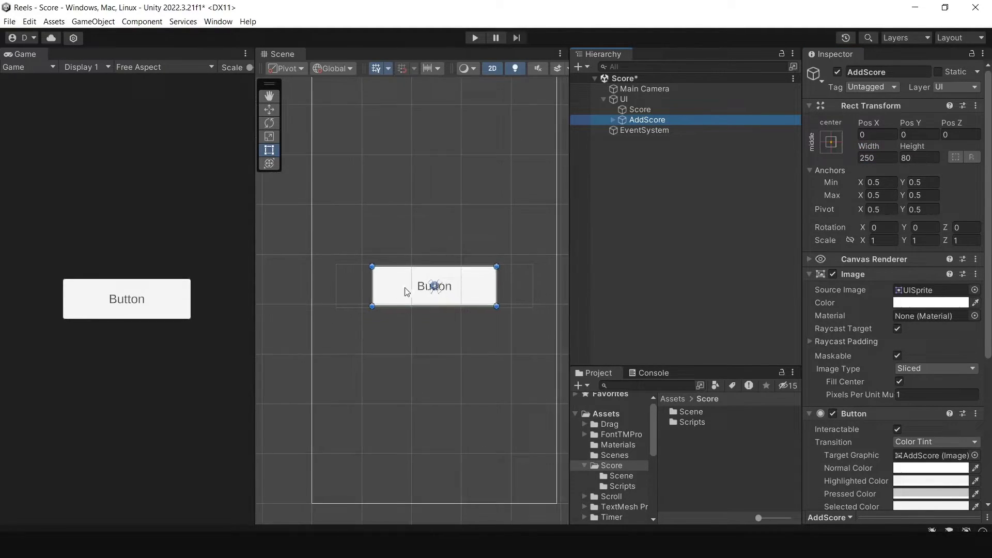
{"action": "left_click_drag", "start_coordinate": [463, 293], "coordinate": [465, 350]}
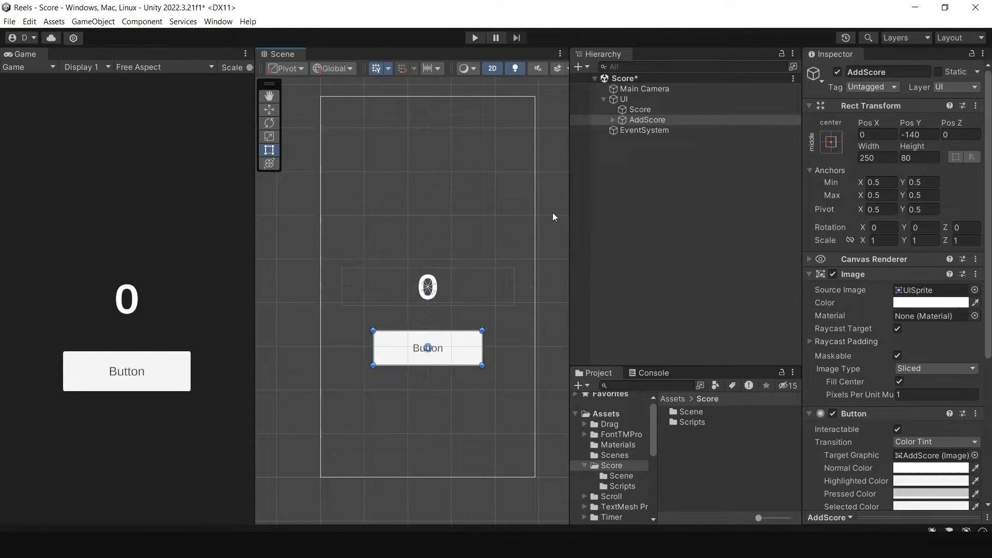
- Change the button's Text (TMP) label to 'Add Score', collapse AddScore, and save the scene
{"action": "left_click", "coordinate": [611, 123]}
{"action": "left_click", "coordinate": [656, 131]}
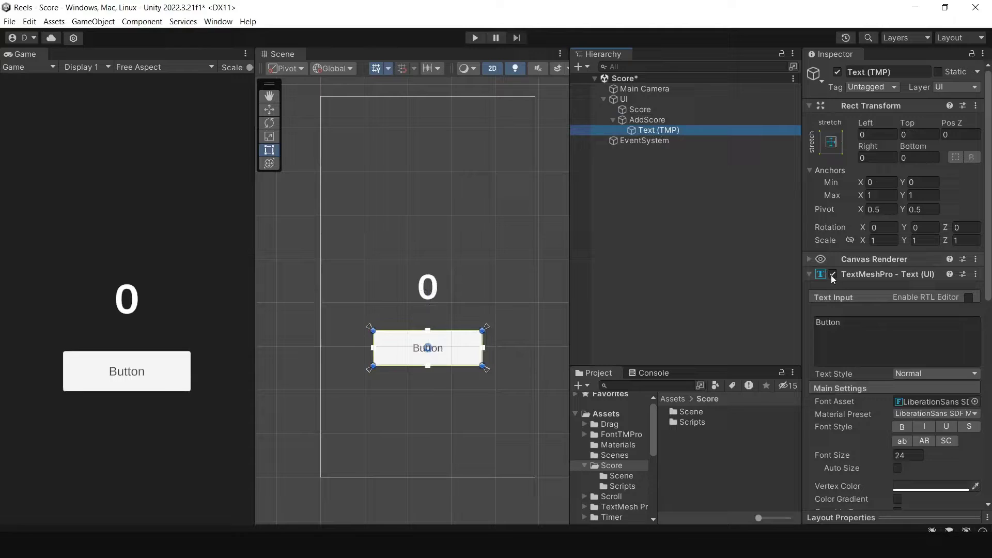
{"action": "left_click", "coordinate": [860, 337]}
{"action": "type", "text": "Ad"}
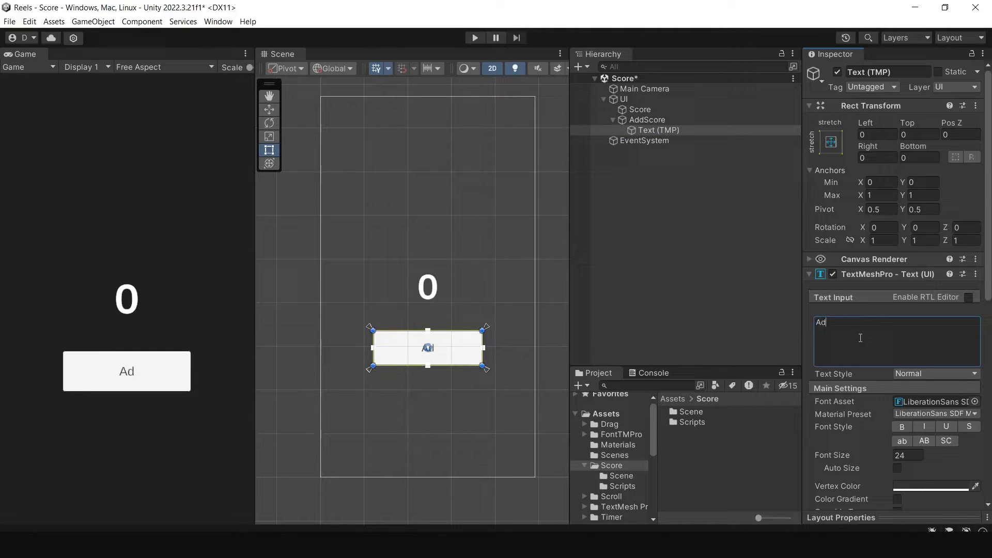
{"action": "type", "text": "d Sco"}
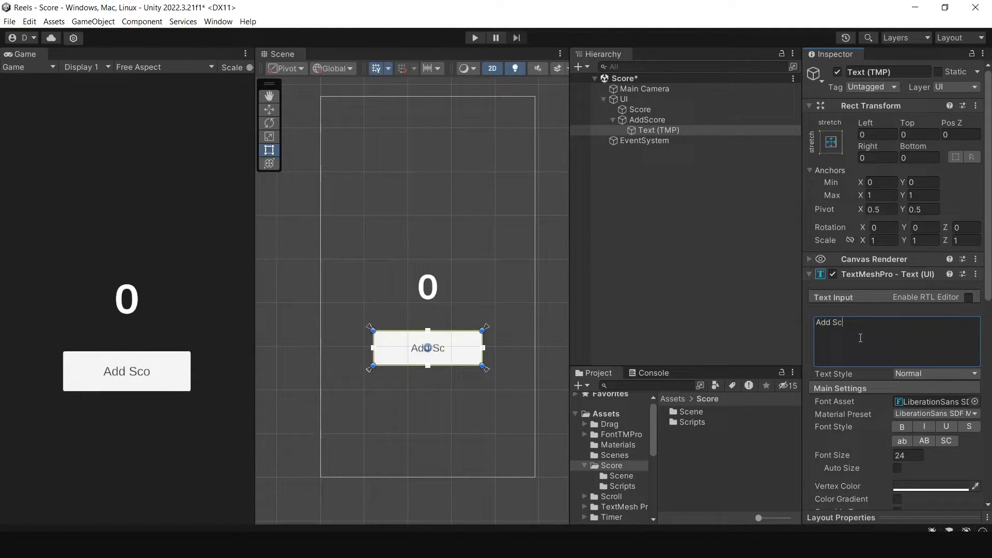
{"action": "type", "text": "re"}
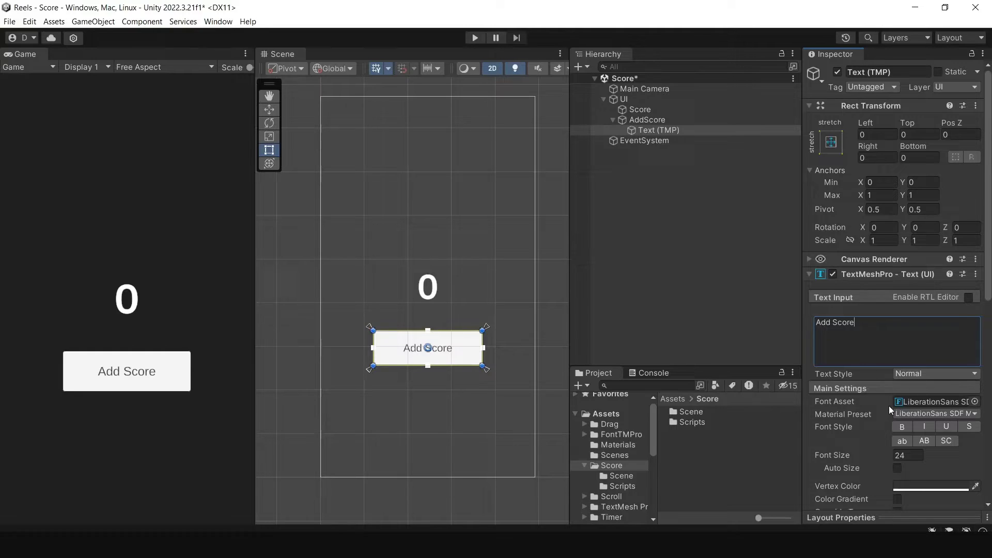
{"action": "left_click", "coordinate": [705, 251]}
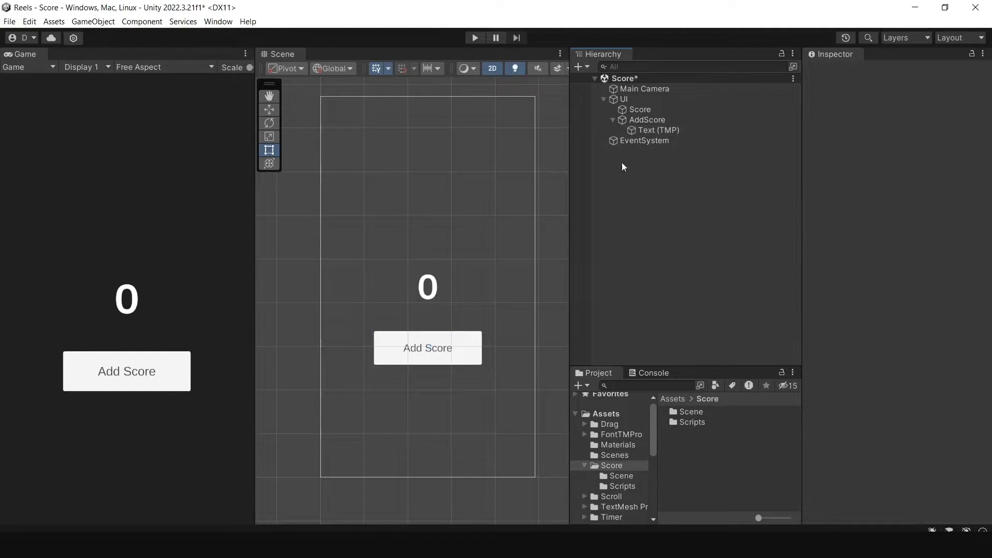
{"action": "left_click", "coordinate": [613, 121]}
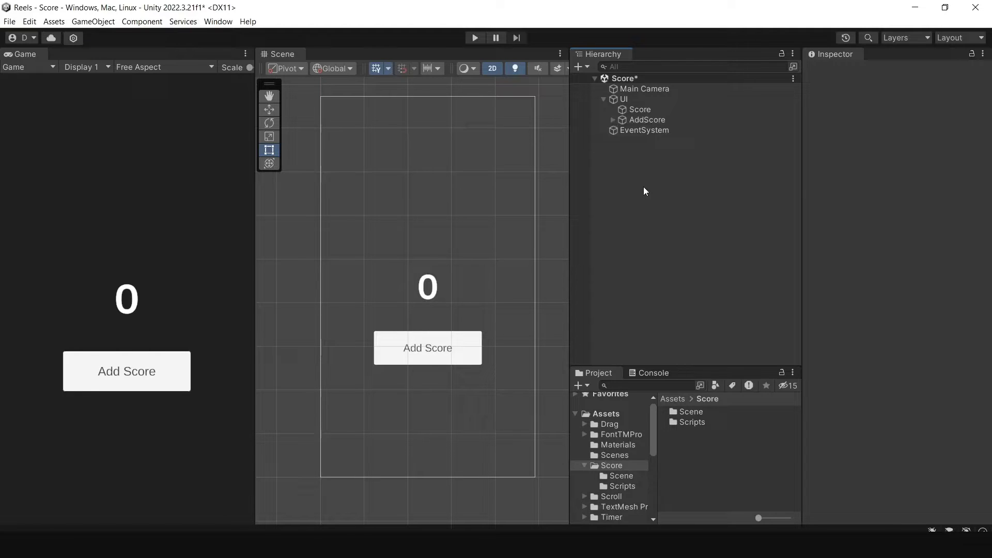
{"action": "key", "text": "ctrl+s"}
- Create an empty GameObject named ScoreManager in the Score scene
{"action": "right_click", "coordinate": [637, 175]}
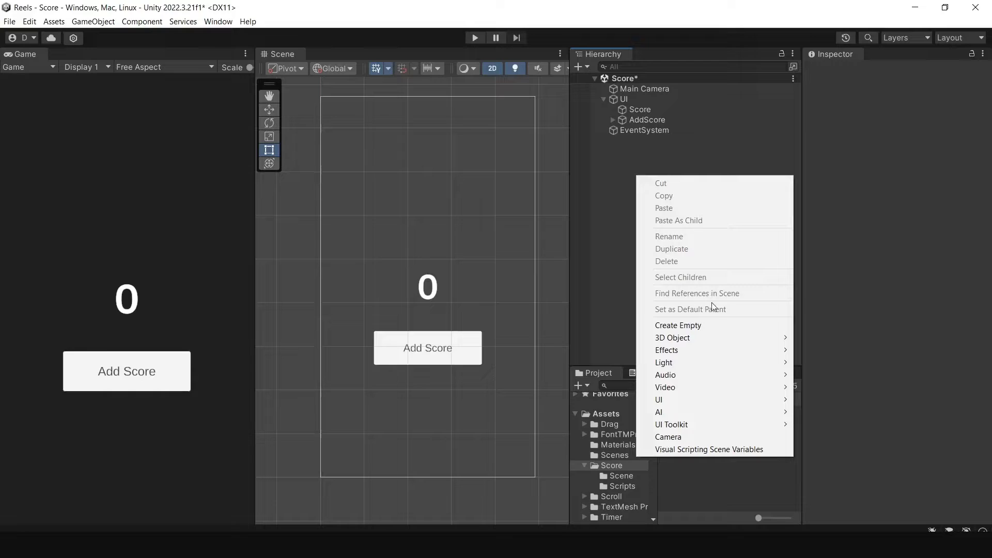
{"action": "left_click", "coordinate": [719, 326]}
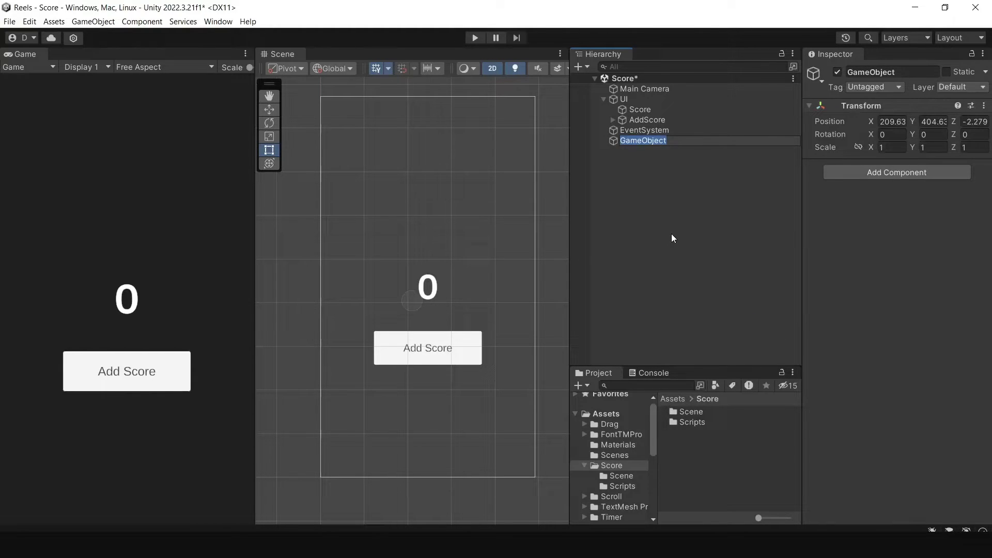
{"action": "type", "text": "ScoreManager"}
{"action": "key", "text": "Return"}
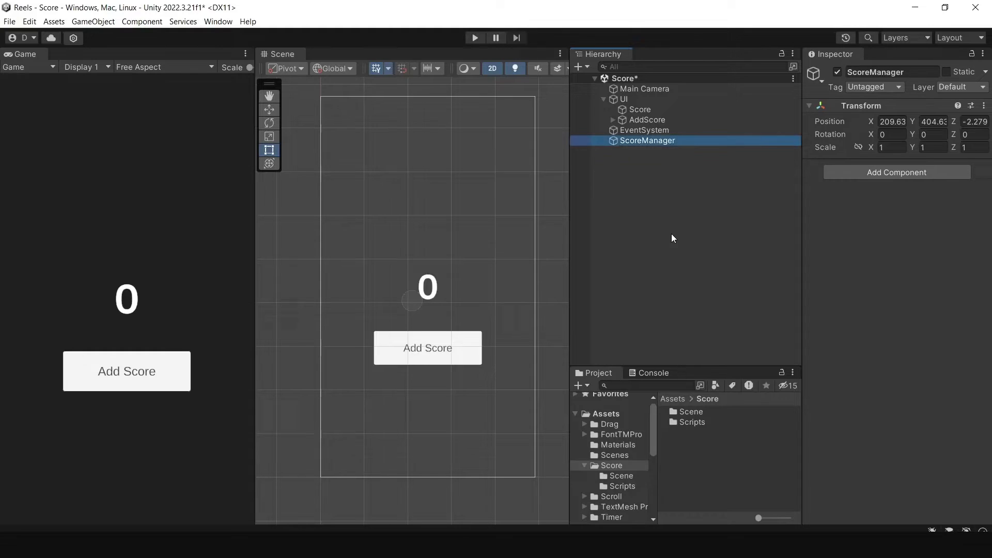
- Reset ScoreManager's Transform to the origin and open the Scripts folder
{"action": "left_click", "coordinate": [984, 106]}
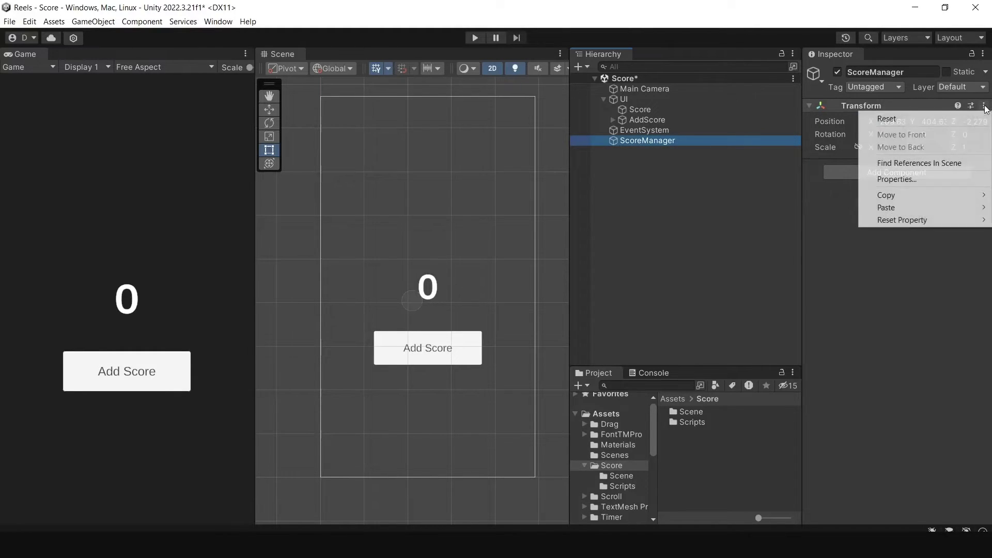
{"action": "left_click", "coordinate": [968, 121]}
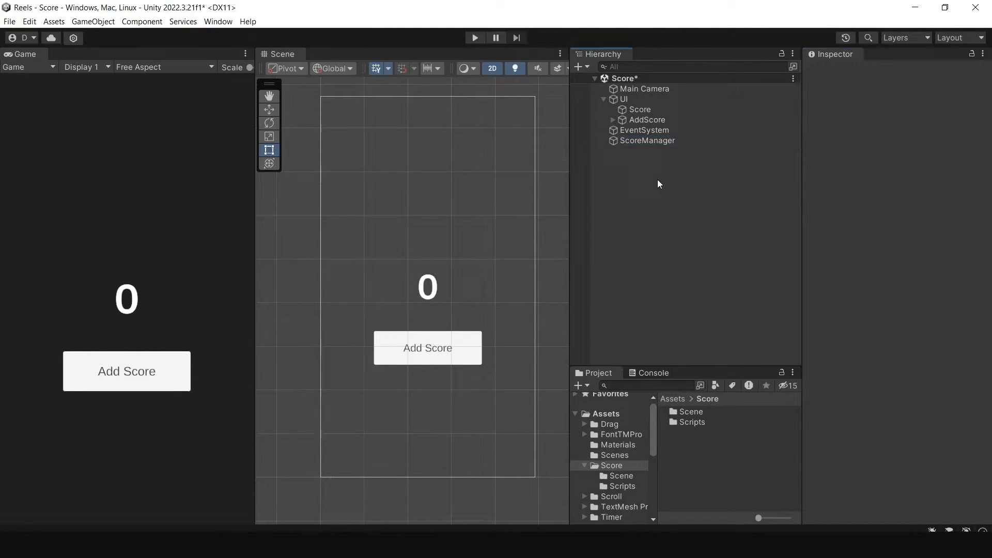
{"action": "left_click", "coordinate": [626, 144]}
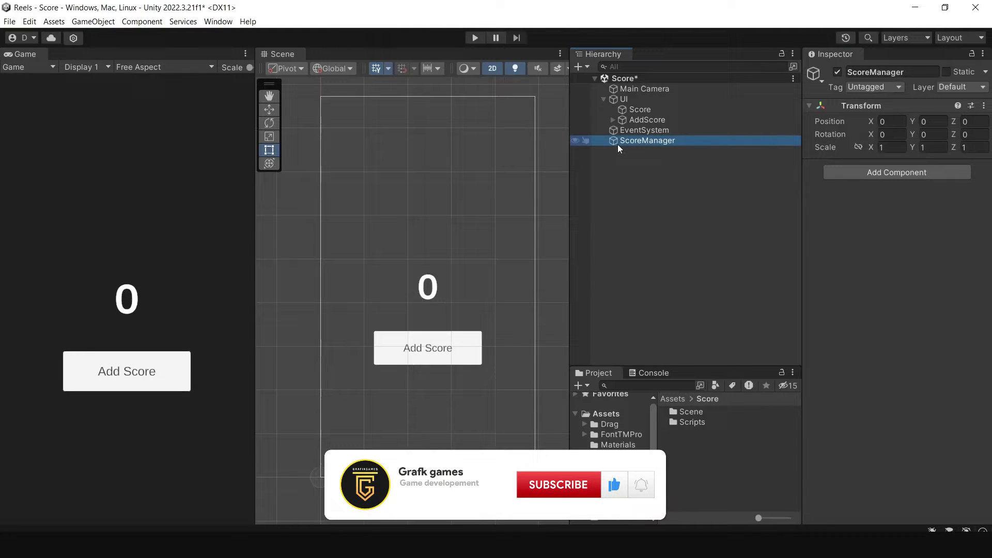
{"action": "double_click", "coordinate": [692, 422]}
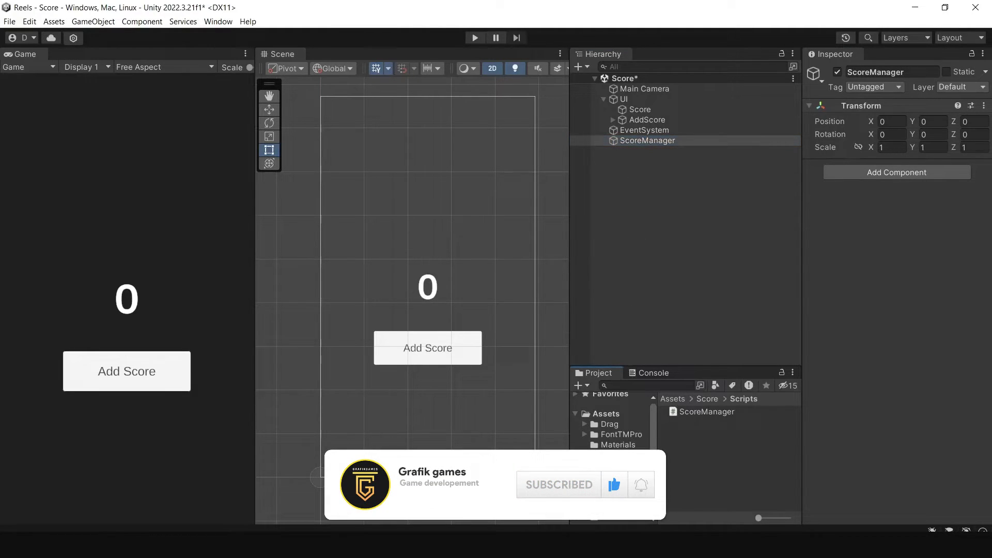
- Drop the ScoreManager script onto the ScoreManager object's Inspector and preview the script asset
{"action": "left_click_drag", "start_coordinate": [811, 394], "coordinate": [877, 329]}
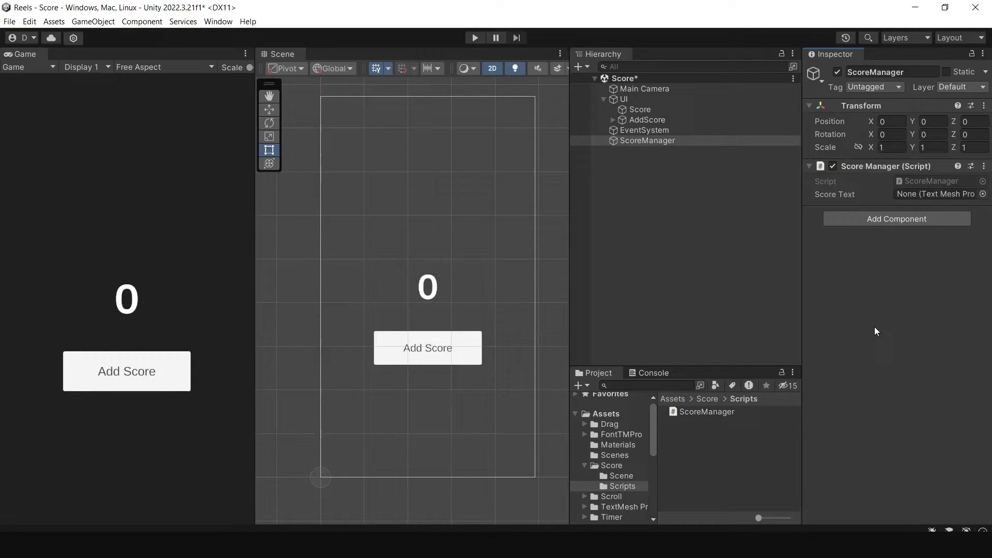
{"action": "left_click", "coordinate": [704, 413]}
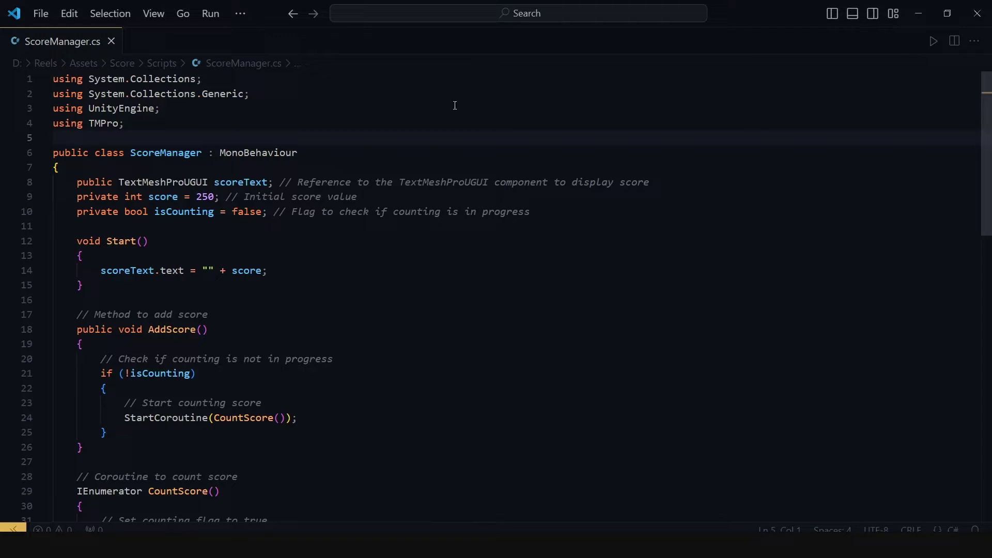
- Review ScoreManager.cs: TMPro using, scoreText field, starting score 250, isCounting, Start and AddScore
{"action": "left_click", "coordinate": [180, 120]}
{"action": "left_click", "coordinate": [668, 182]}
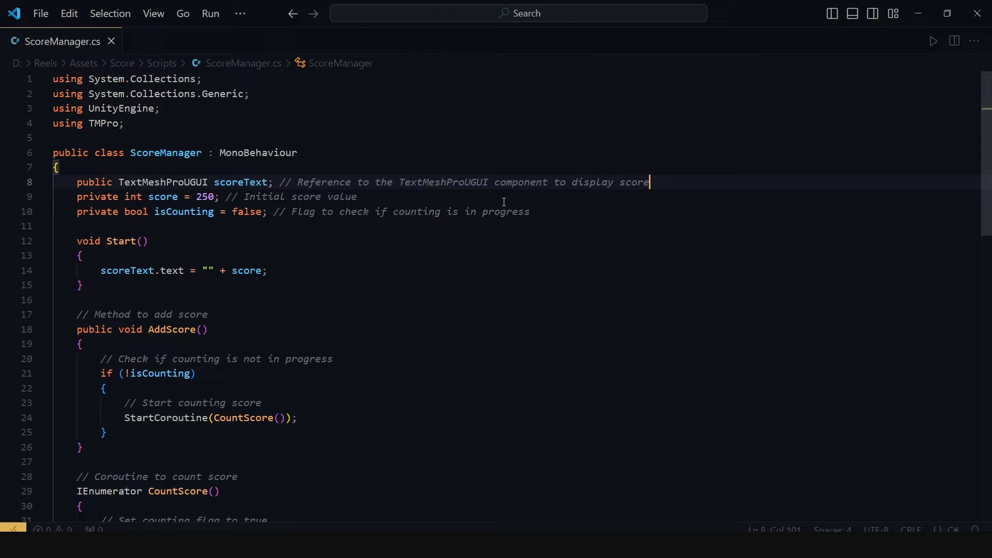
{"action": "left_click", "coordinate": [570, 198]}
{"action": "left_click", "coordinate": [560, 212]}
{"action": "left_click", "coordinate": [289, 266]}
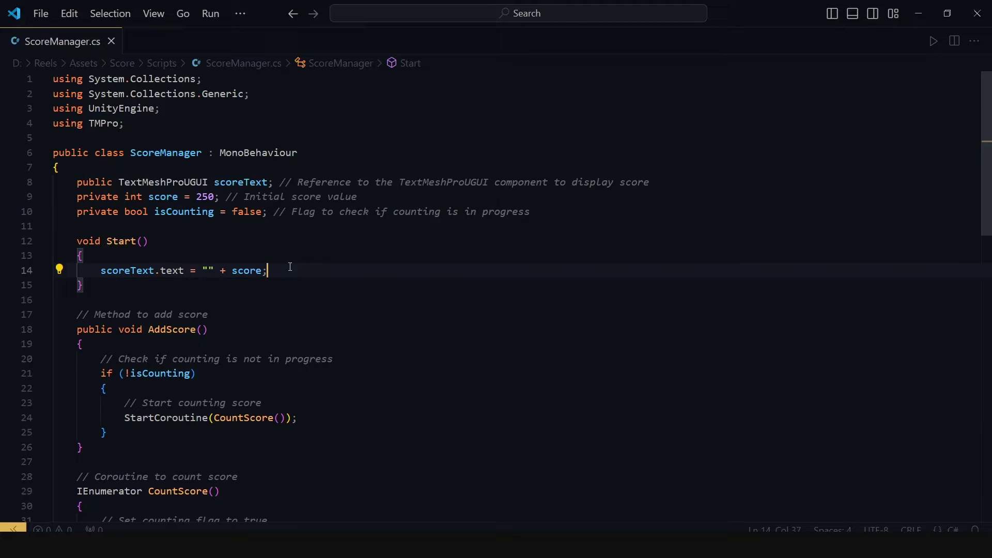
{"action": "left_click", "coordinate": [279, 329]}
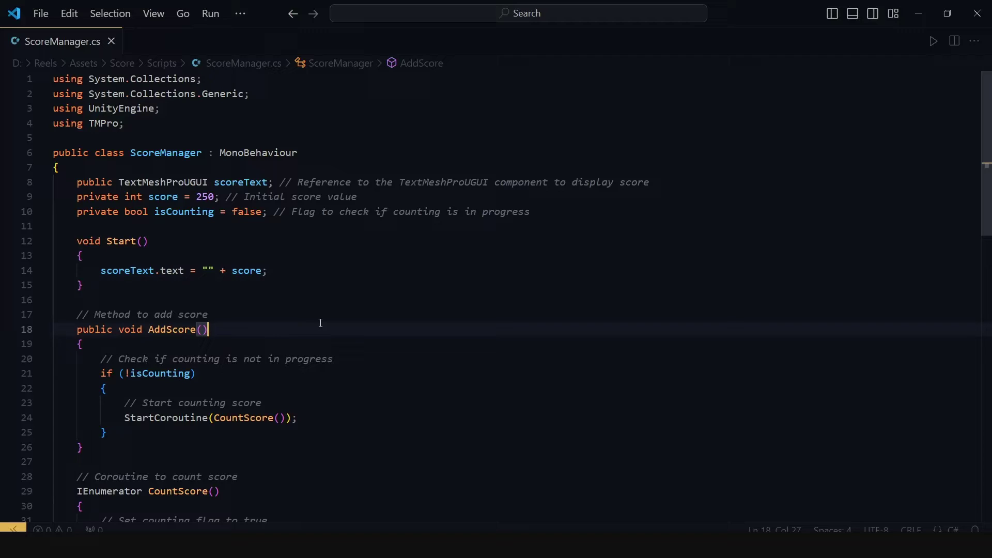
{"action": "scroll", "coordinate": [320, 323], "scroll_direction": "down", "scroll_amount": 1}
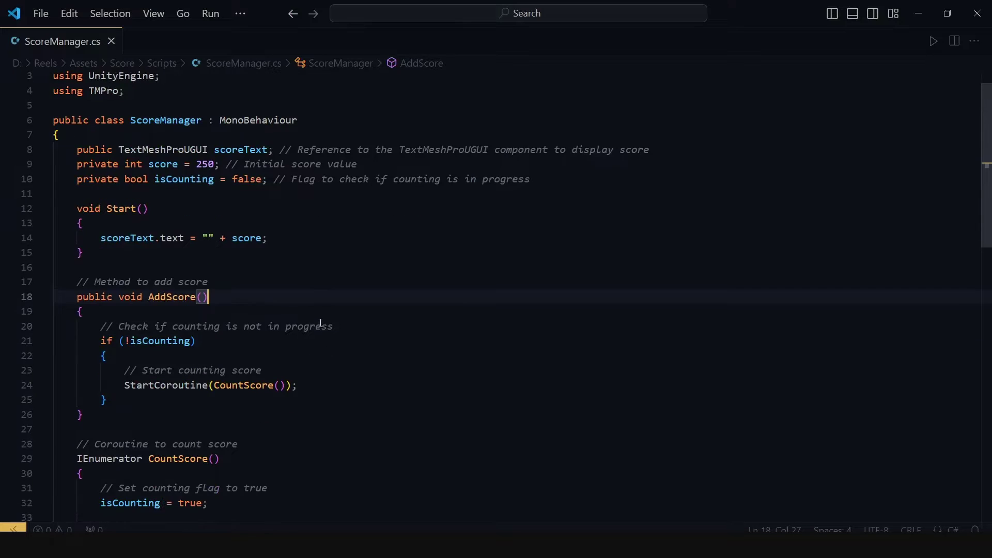
{"action": "left_click", "coordinate": [351, 327]}
{"action": "left_click", "coordinate": [350, 341]}
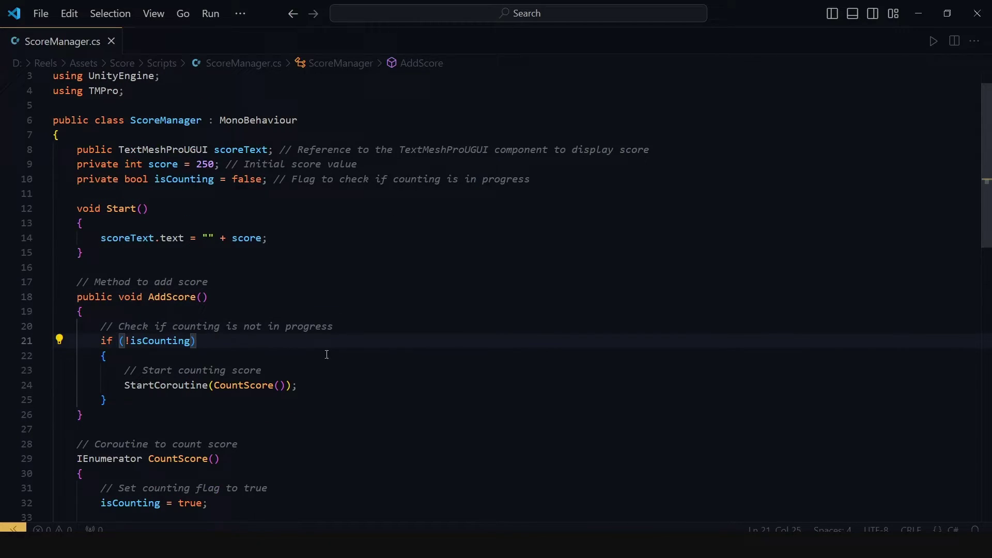
{"action": "left_click", "coordinate": [327, 386]}
{"action": "scroll", "coordinate": [272, 380], "scroll_direction": "down", "scroll_amount": 2}
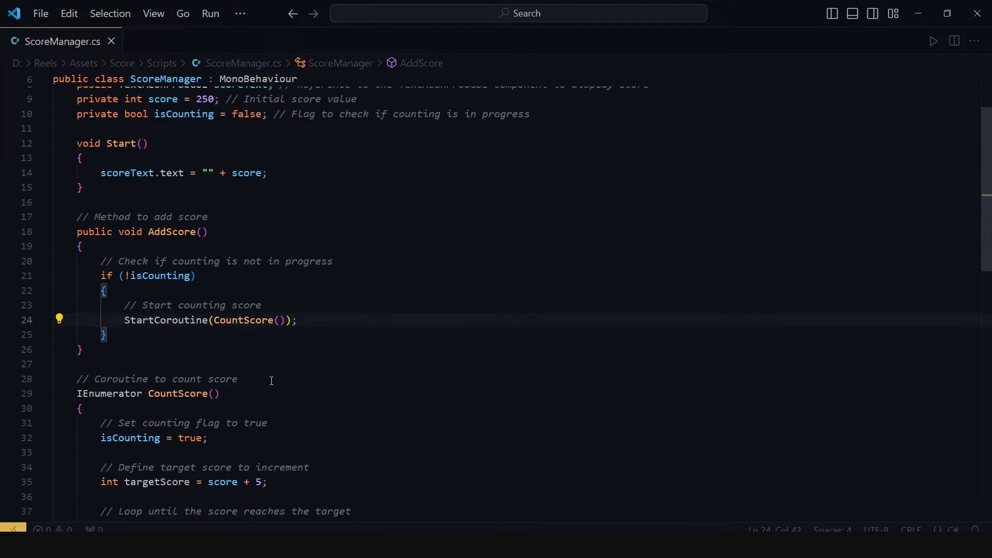
{"action": "scroll", "coordinate": [272, 380], "scroll_direction": "down", "scroll_amount": 2}
{"action": "scroll", "coordinate": [271, 380], "scroll_direction": "down", "scroll_amount": 2}
{"action": "scroll", "coordinate": [271, 380], "scroll_direction": "down", "scroll_amount": 1}
{"action": "scroll", "coordinate": [272, 380], "scroll_direction": "down", "scroll_amount": 2}
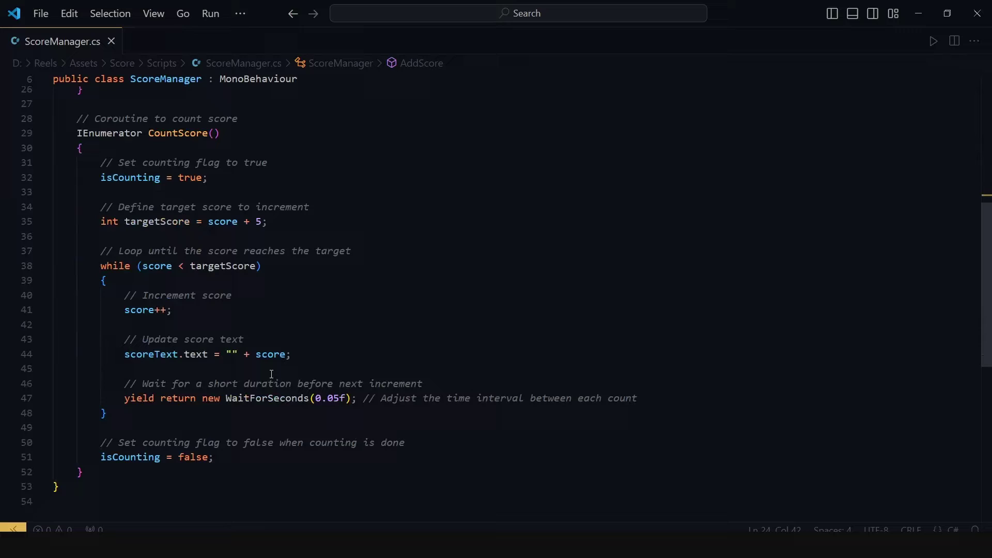
- Review CountScore's declaration, isCounting set true, targetScore and the while loop condition
{"action": "left_click", "coordinate": [77, 133]}
{"action": "left_click", "coordinate": [394, 134]}
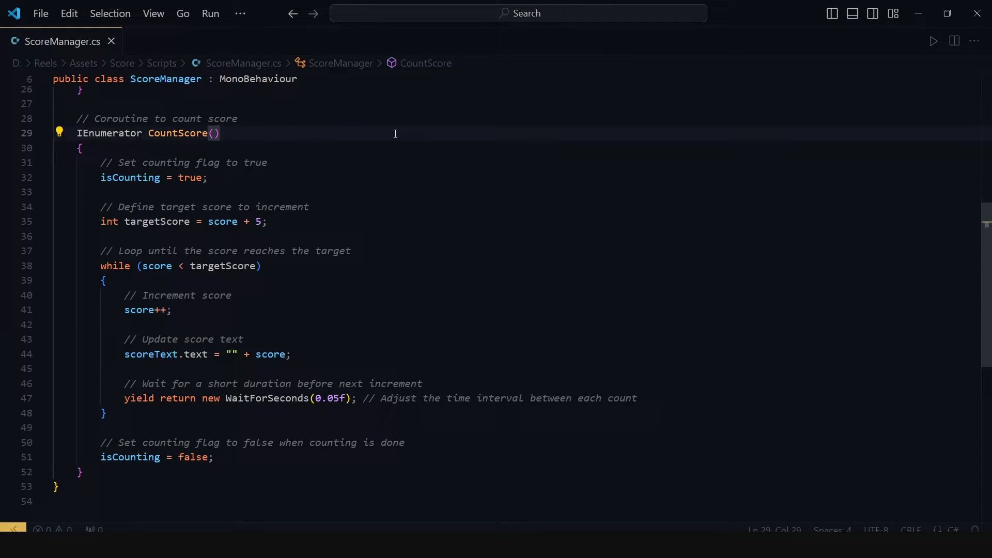
{"action": "left_click", "coordinate": [302, 178]}
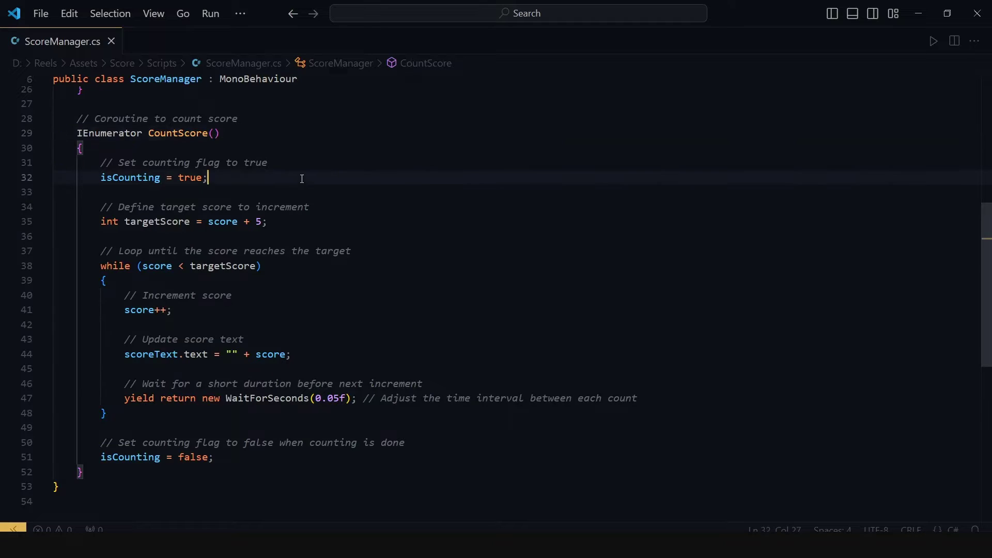
{"action": "left_click", "coordinate": [292, 221]}
{"action": "left_click", "coordinate": [283, 266]}
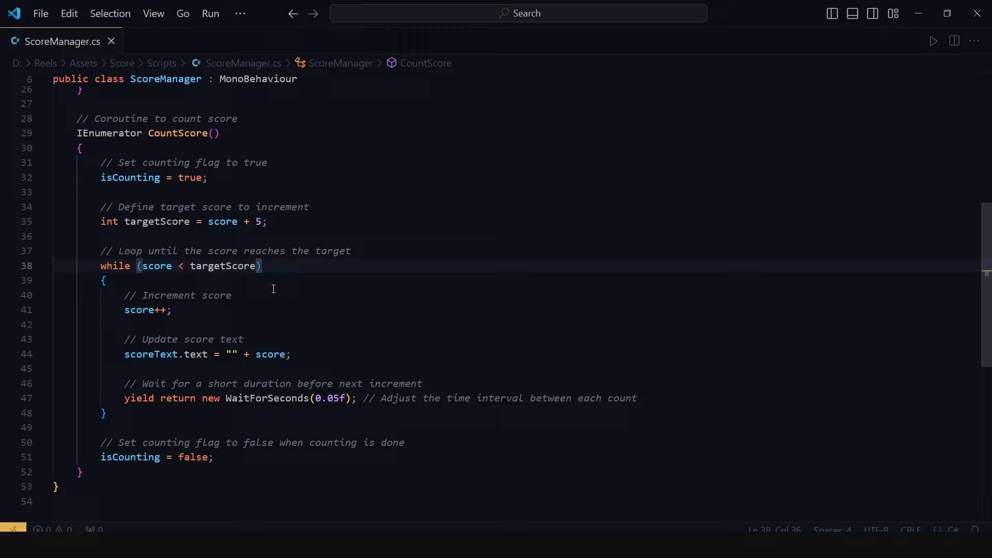
- Review the score increment, text update, WaitForSeconds delay and isCounting reset, then return to Unity
{"action": "left_click", "coordinate": [259, 308]}
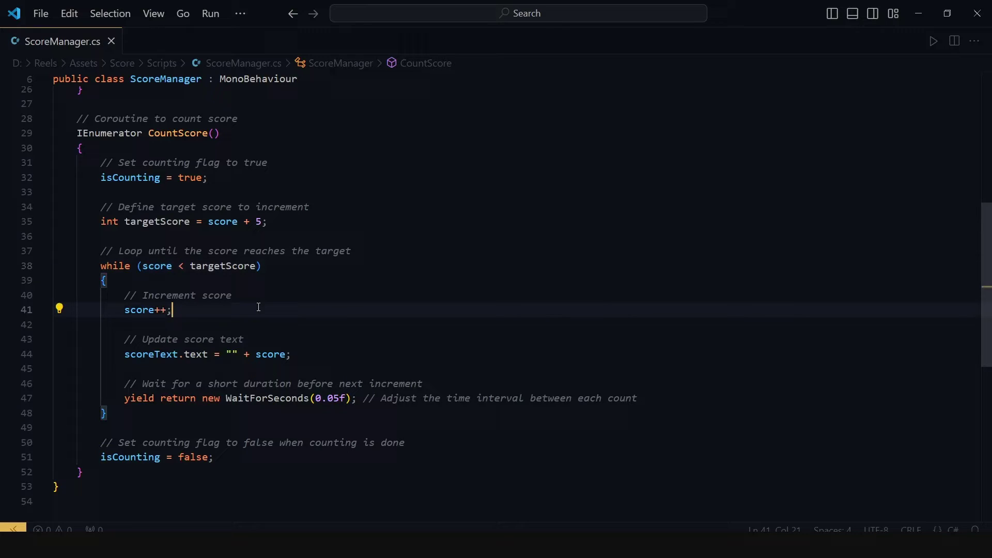
{"action": "left_click", "coordinate": [323, 354]}
{"action": "left_click", "coordinate": [672, 398]}
{"action": "left_click", "coordinate": [249, 456]}
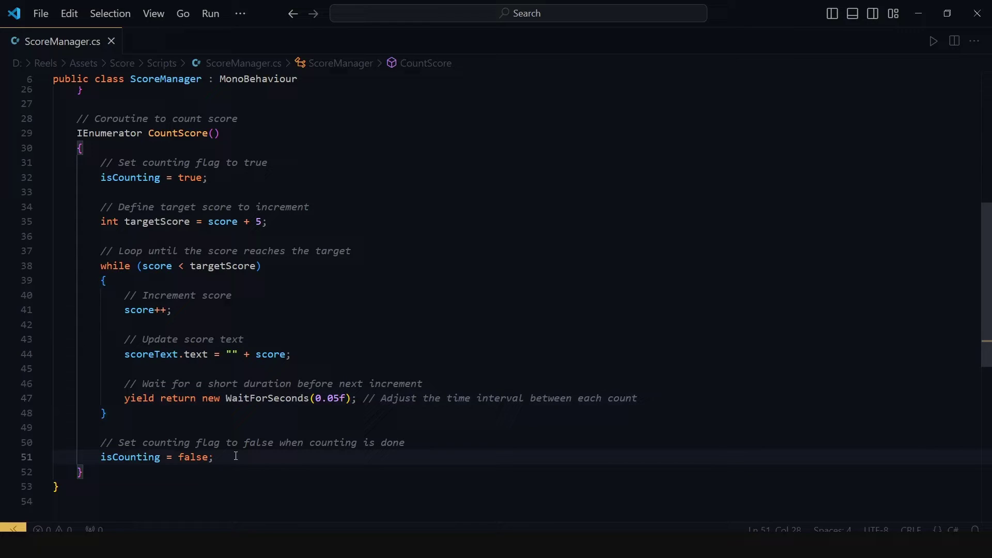
{"action": "scroll", "coordinate": [553, 447], "scroll_direction": "up", "scroll_amount": 3}
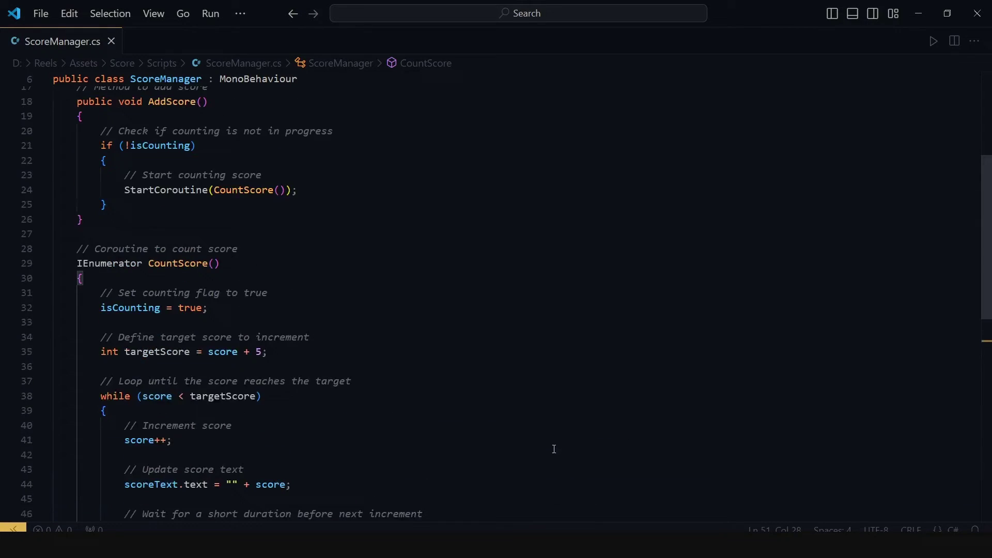
{"action": "scroll", "coordinate": [552, 447], "scroll_direction": "up", "scroll_amount": 3}
{"action": "scroll", "coordinate": [552, 447], "scroll_direction": "up", "scroll_amount": 3}
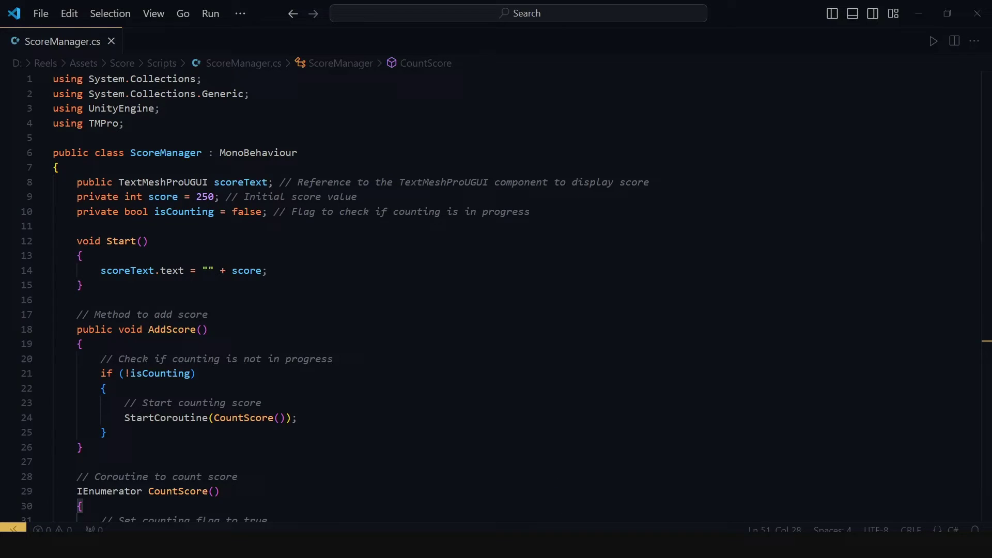
{"action": "key", "text": "alt+Tab"}
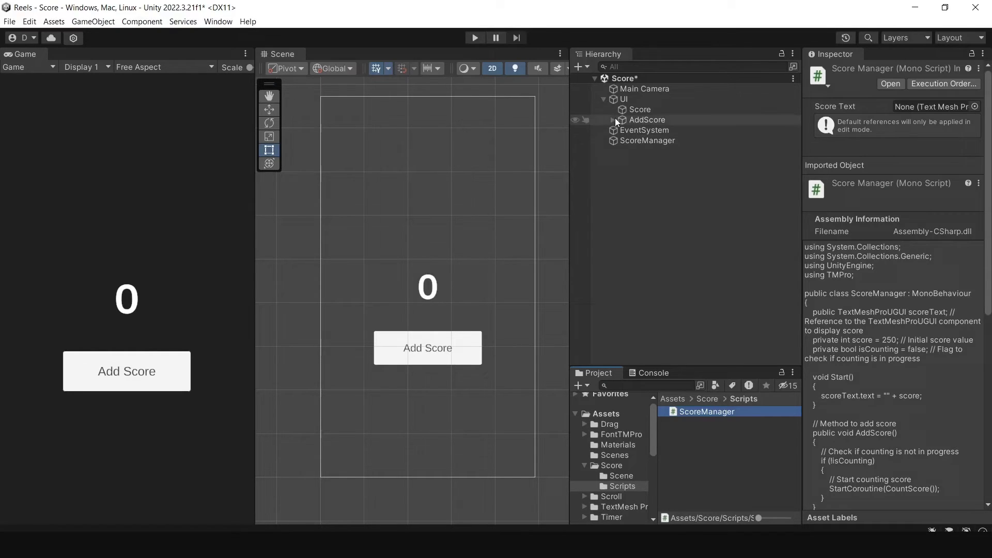
- Assign the Score text object to the ScoreManager's Score Text field
{"action": "left_click", "coordinate": [635, 140]}
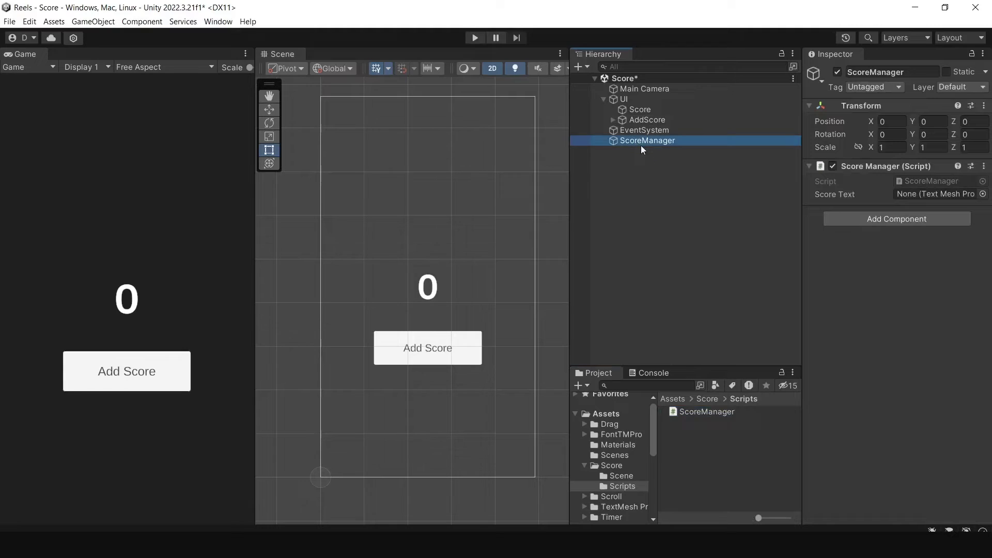
{"action": "left_click_drag", "start_coordinate": [641, 109], "coordinate": [917, 198]}
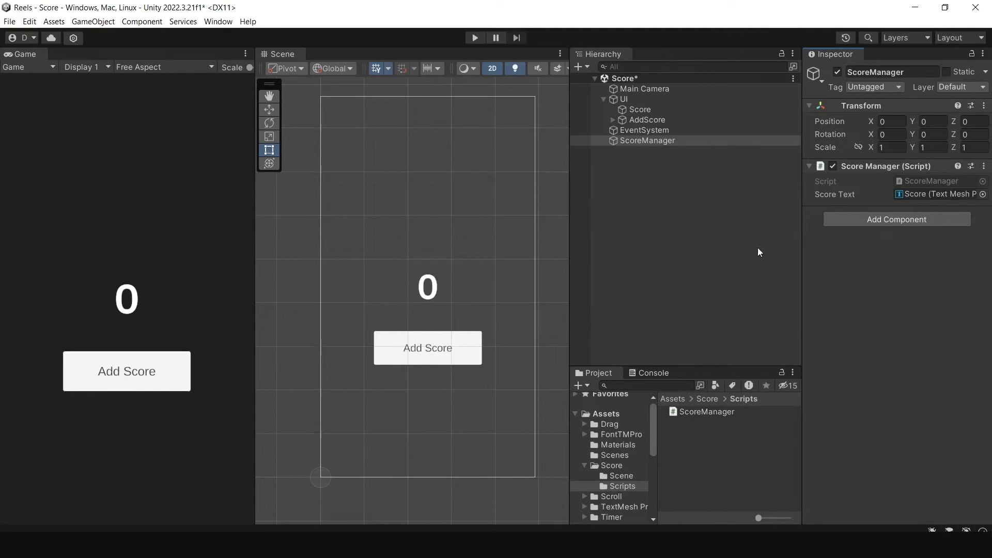
- Add an On Click entry to the AddScore button that targets ScoreManager and calls AddScore ()
{"action": "left_click", "coordinate": [634, 119]}
{"action": "scroll", "coordinate": [877, 300], "scroll_direction": "down", "scroll_amount": 5}
{"action": "scroll", "coordinate": [877, 300], "scroll_direction": "down", "scroll_amount": 3}
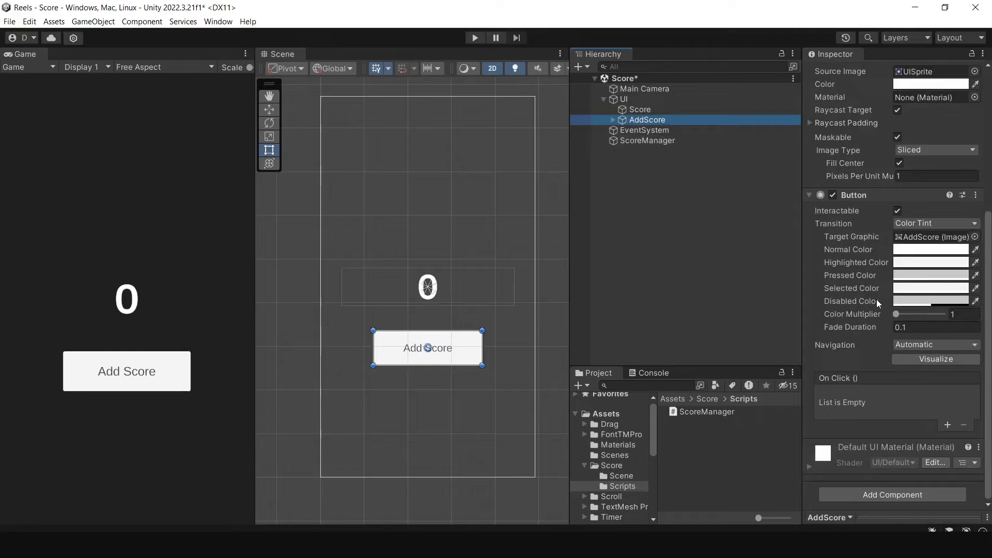
{"action": "left_click", "coordinate": [945, 425]}
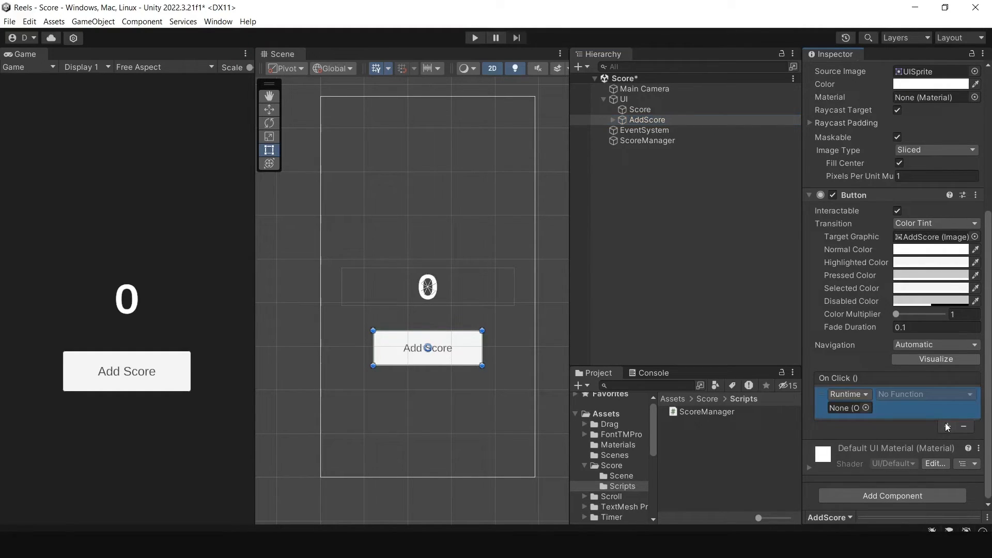
{"action": "left_click_drag", "start_coordinate": [646, 142], "coordinate": [650, 145]}
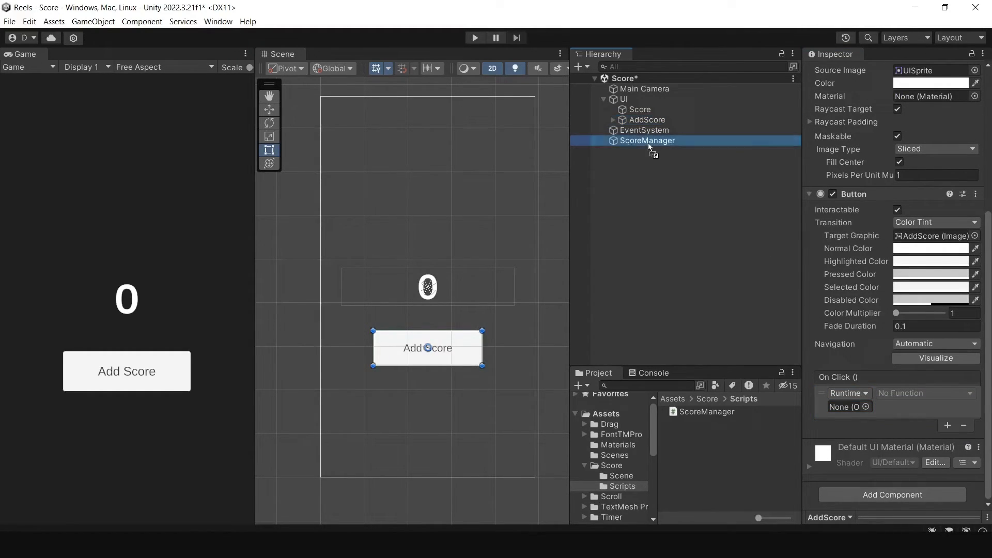
{"action": "left_click_drag", "start_coordinate": [788, 356], "coordinate": [840, 409]}
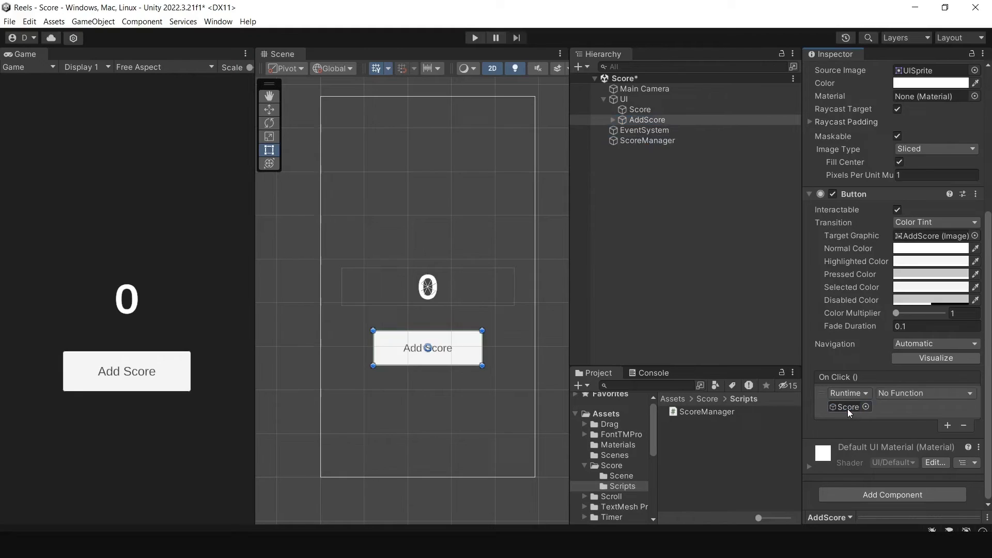
{"action": "left_click", "coordinate": [953, 394]}
{"action": "mouse_move", "coordinate": [920, 448]}
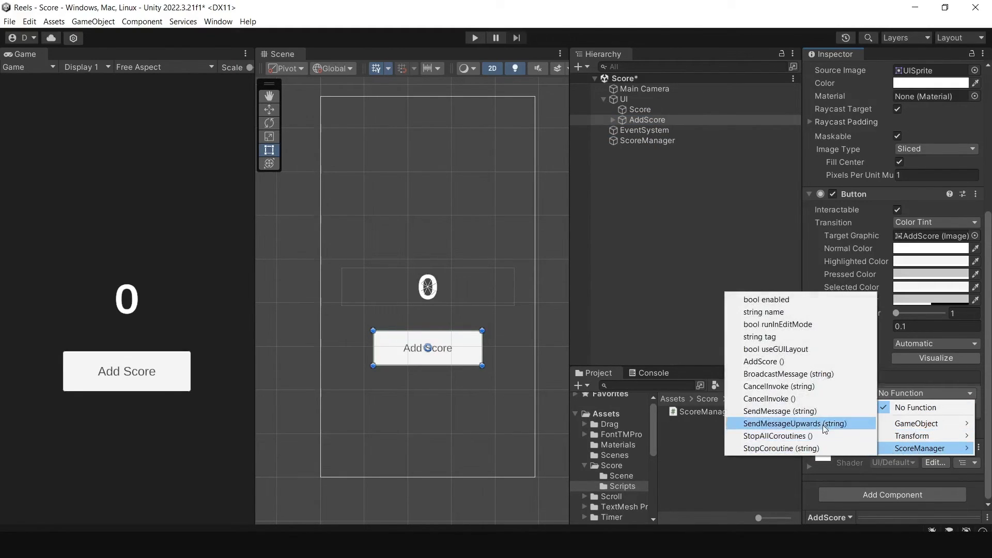
{"action": "left_click", "coordinate": [817, 360]}
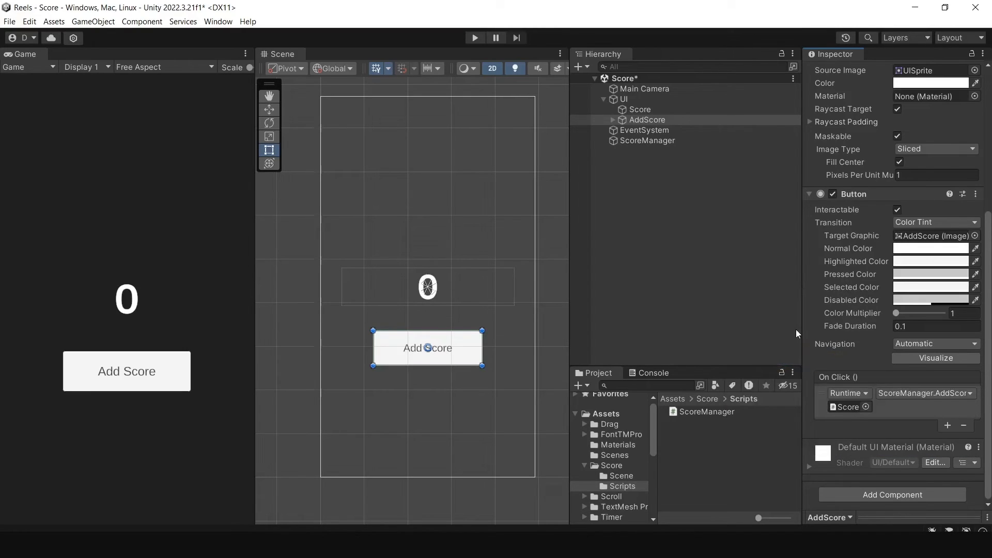
{"action": "left_click", "coordinate": [682, 235]}
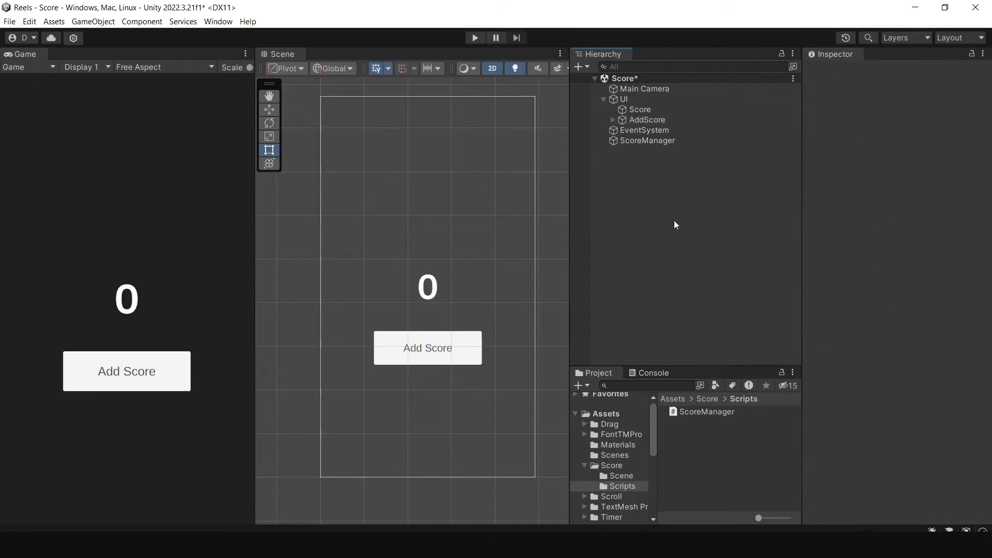